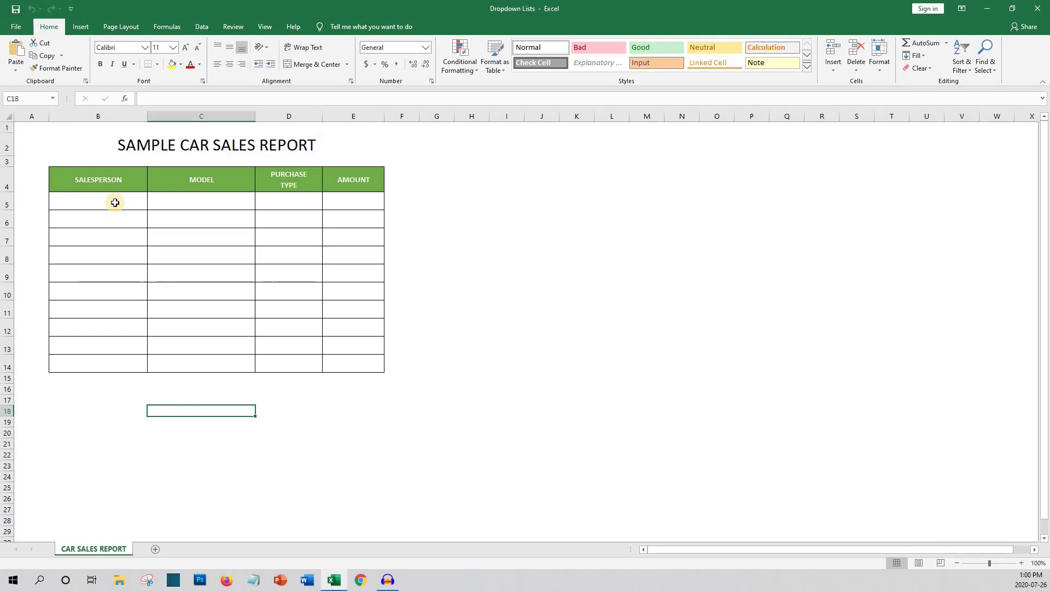
Type trial entries in B5:C6: sample salesperson names with models F-150 Truck and F150.
click(133, 204)
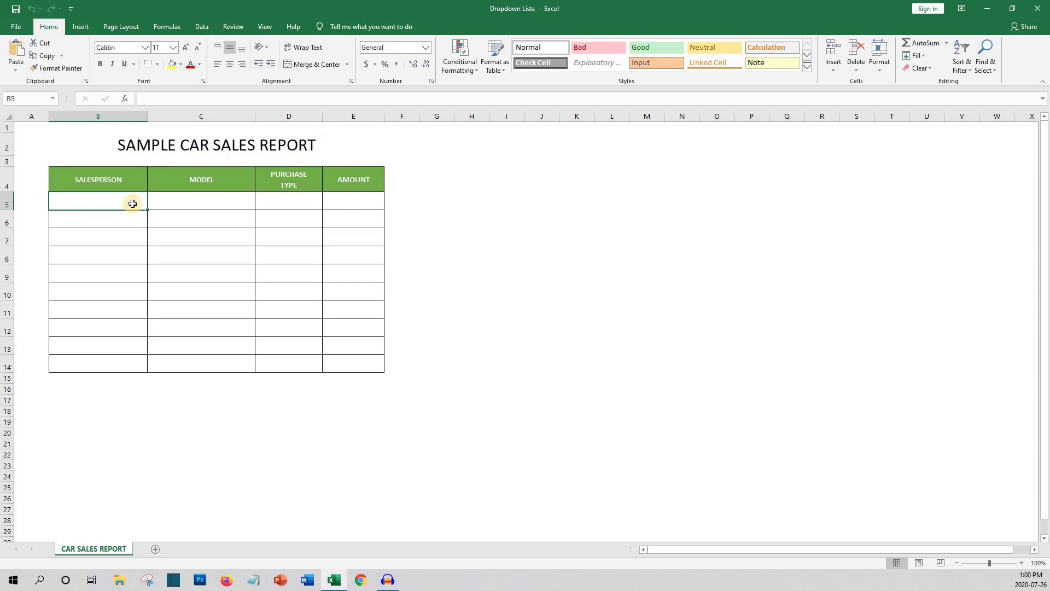
text(John Smith)
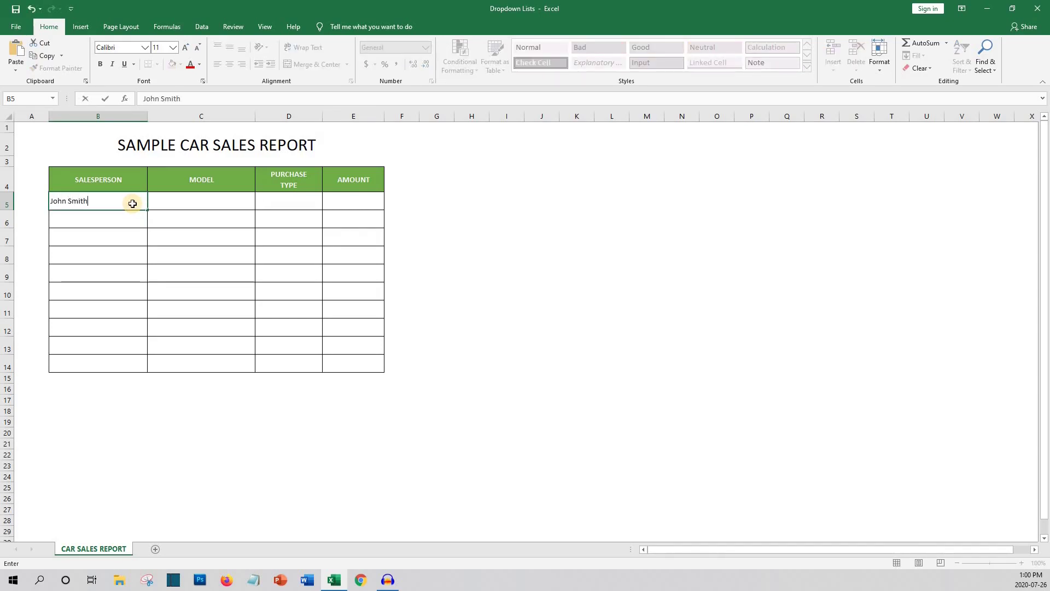
key(Tab)
text(F-150 Truck)
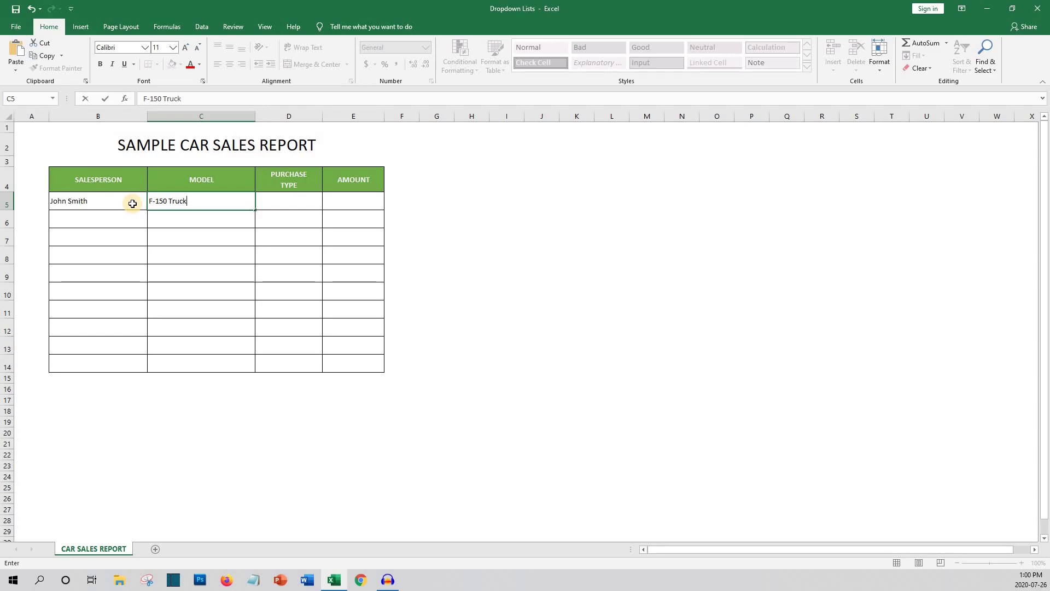
key(Return)
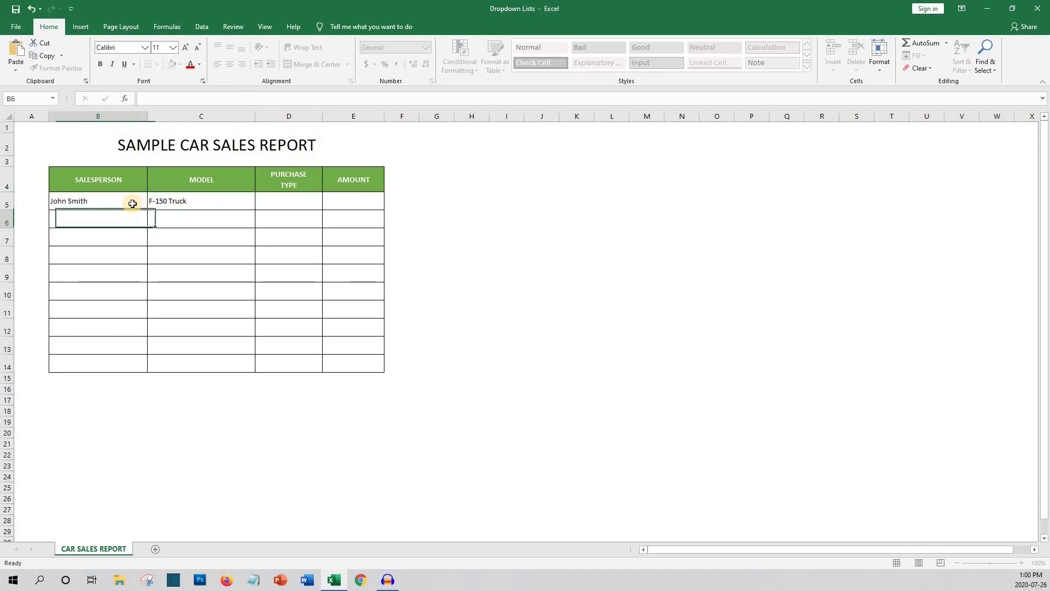
text(J Smith)
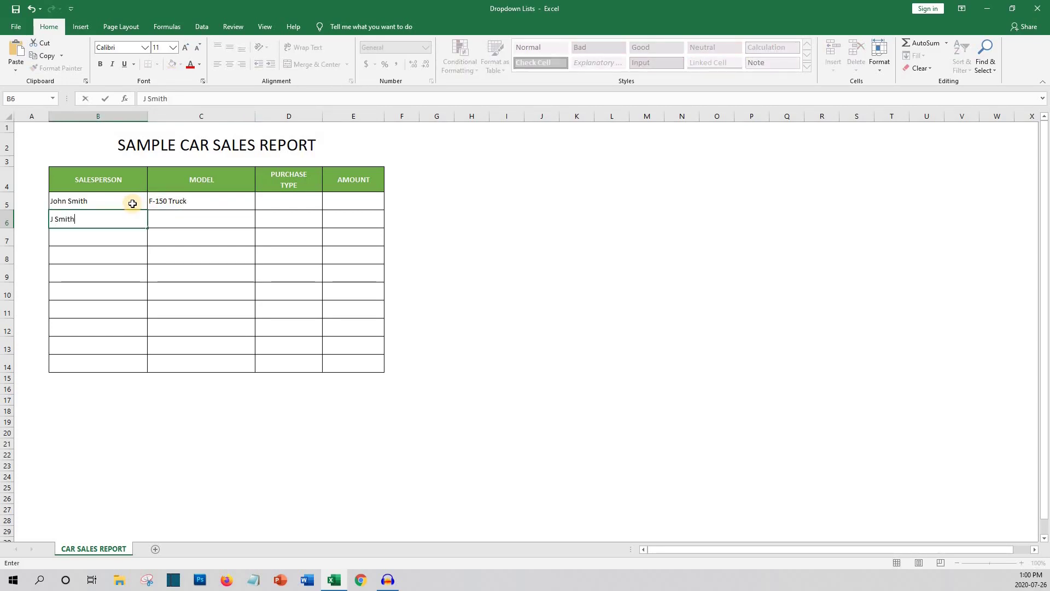
key(Tab)
text(F150)
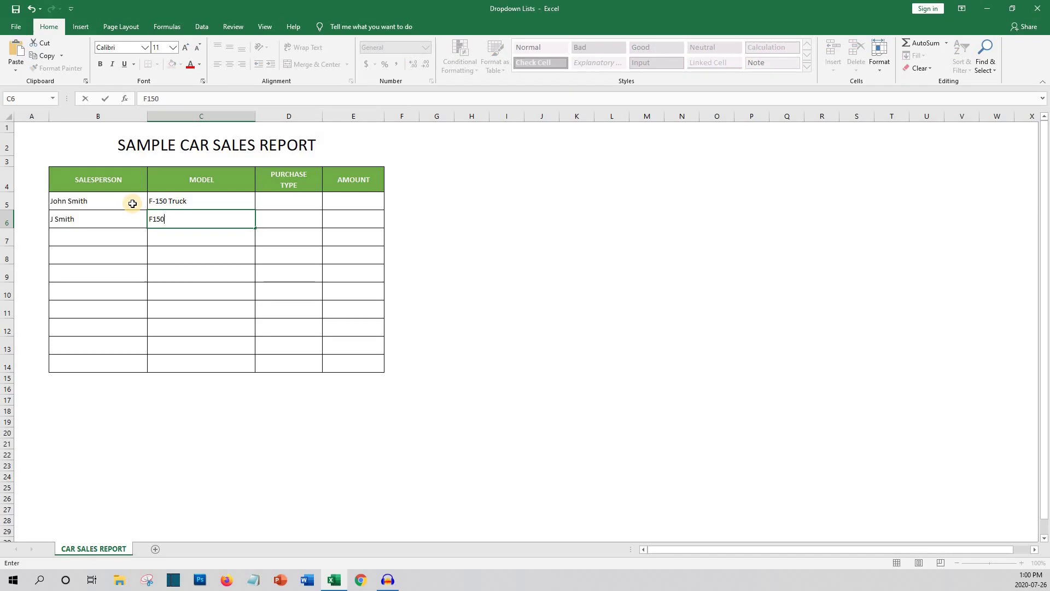
key(Return)
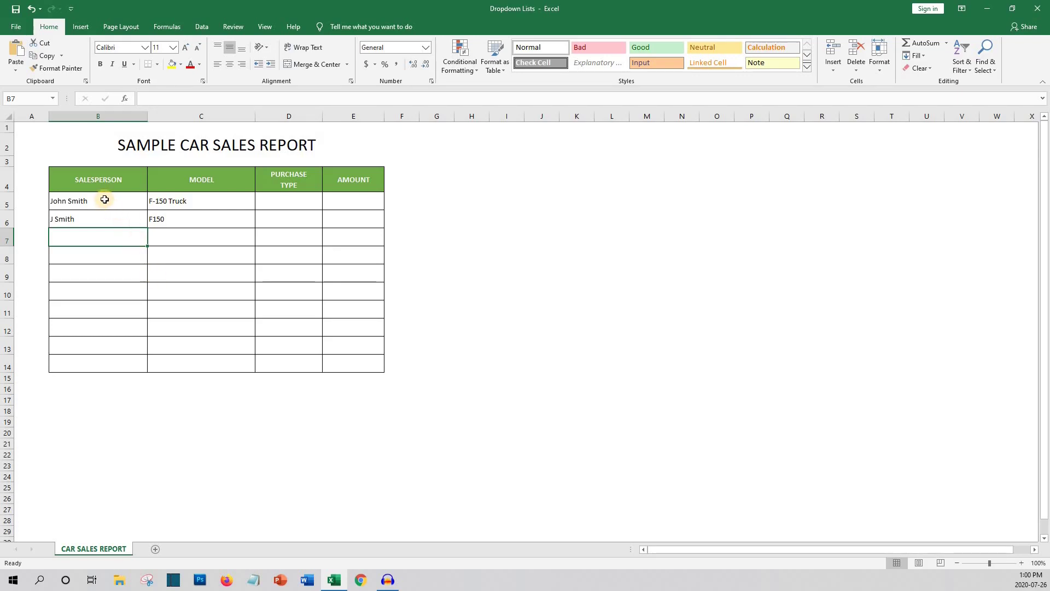
Clear the trial entries from B5:C6 and select the SALESPERSON, MODEL and PURCHASE TYPE headers.
drag(103, 199, 183, 261)
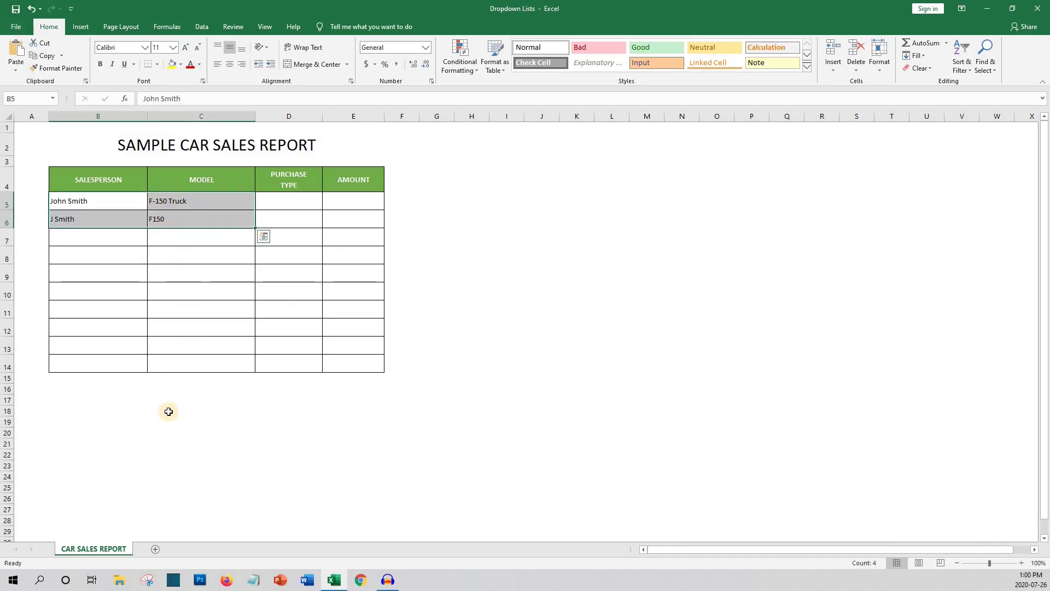
key(Delete)
click(185, 488)
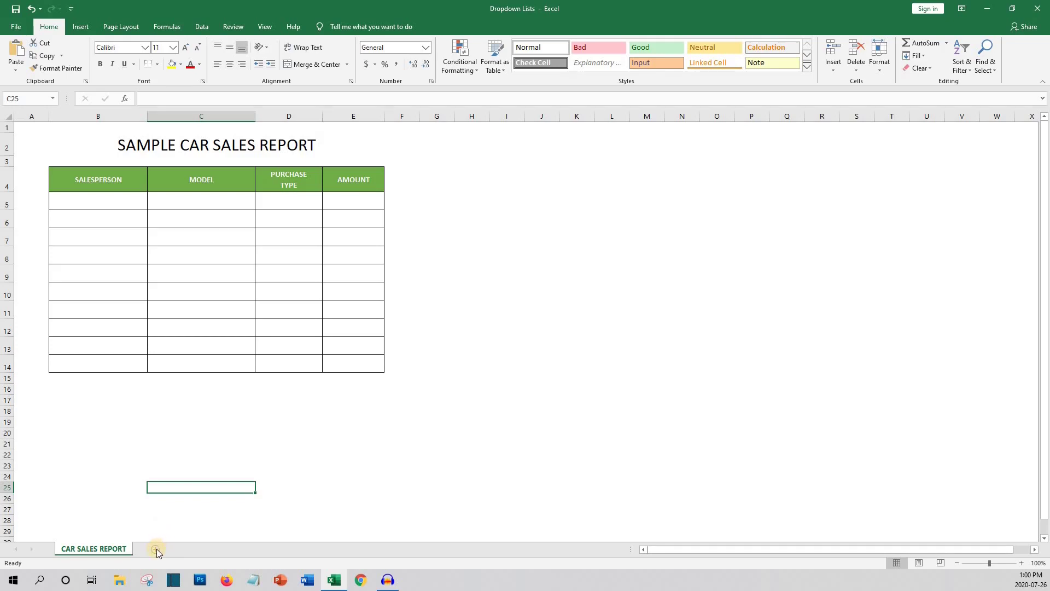
click(131, 181)
click(197, 181)
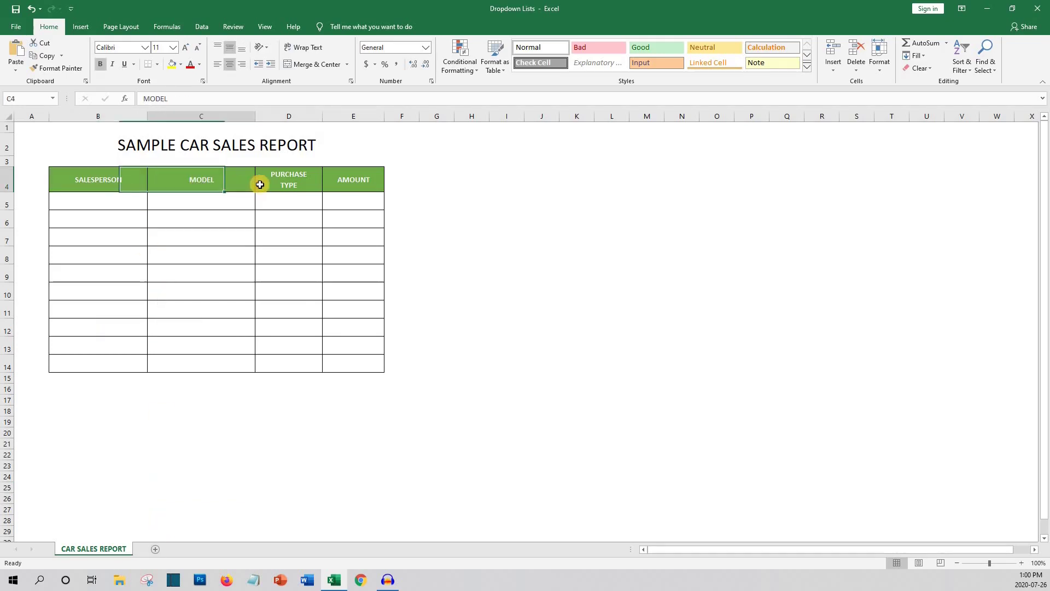
click(265, 180)
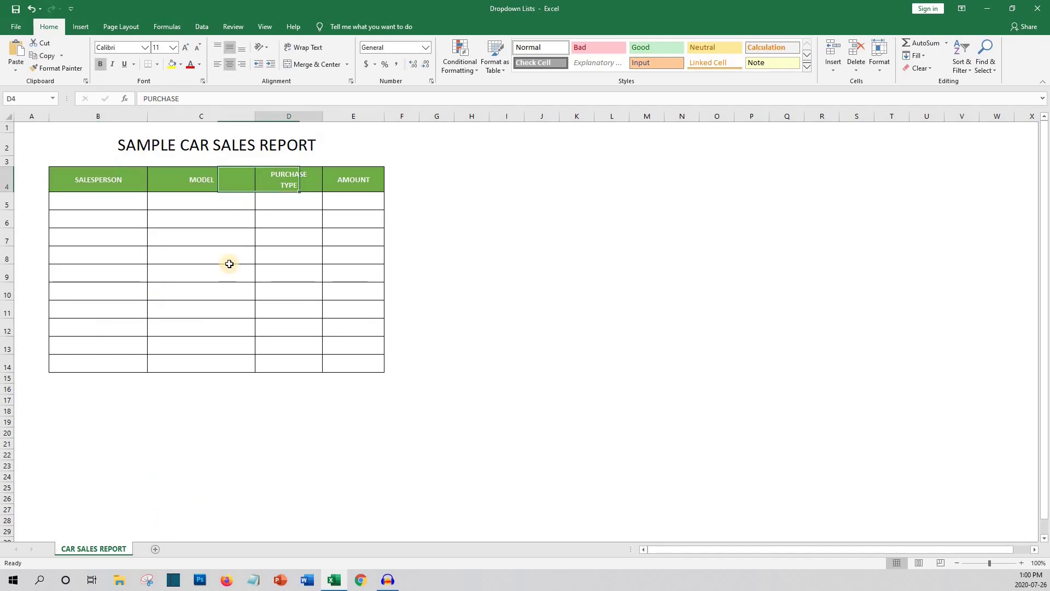
Add a new blank worksheet and zoom it to 140%.
click(156, 549)
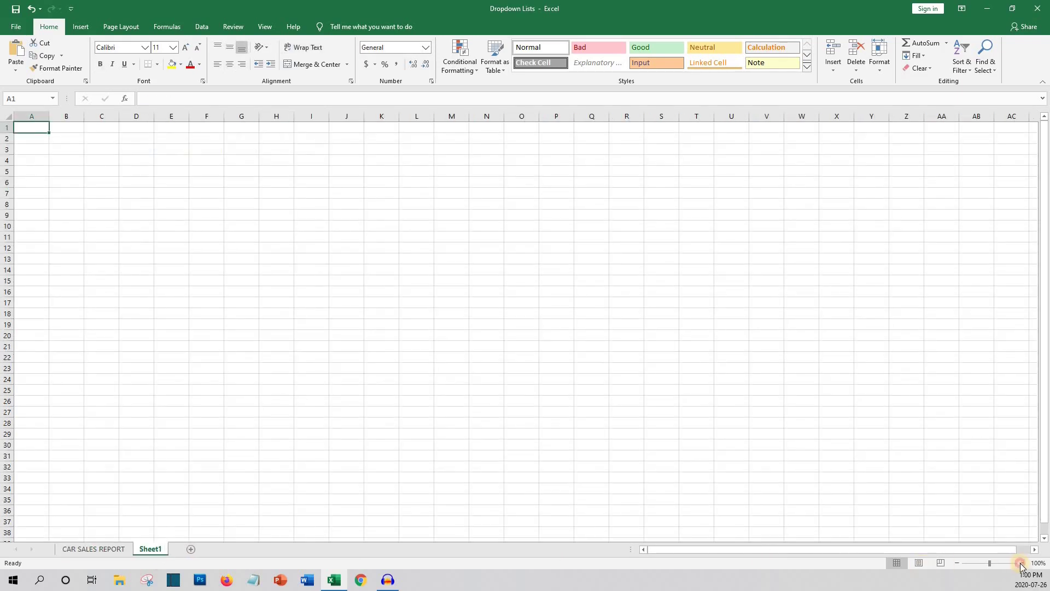
click(1020, 563)
click(1020, 563)
click(1020, 563)
click(1021, 563)
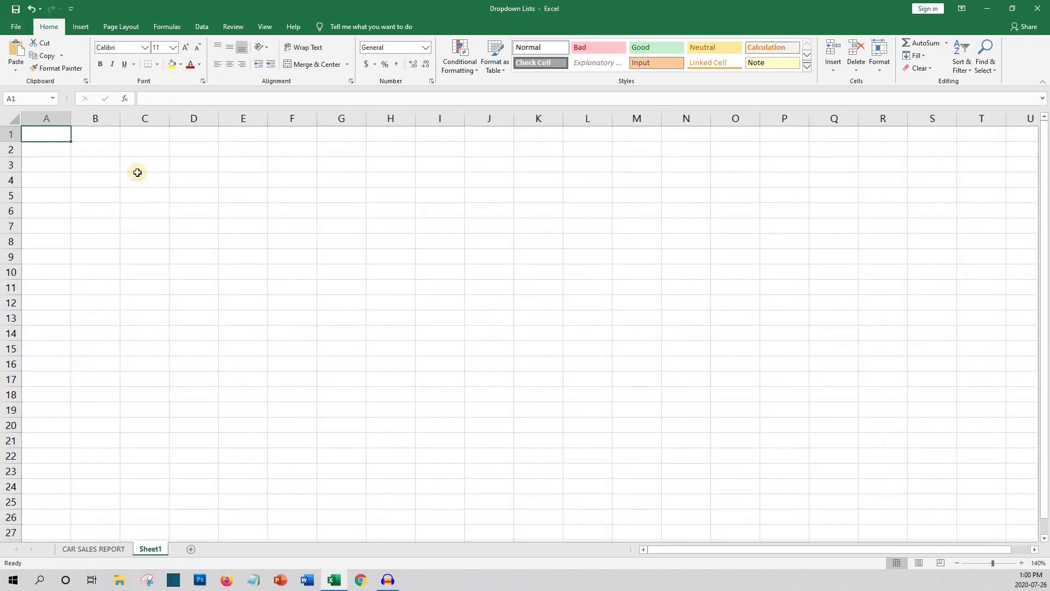
click(111, 153)
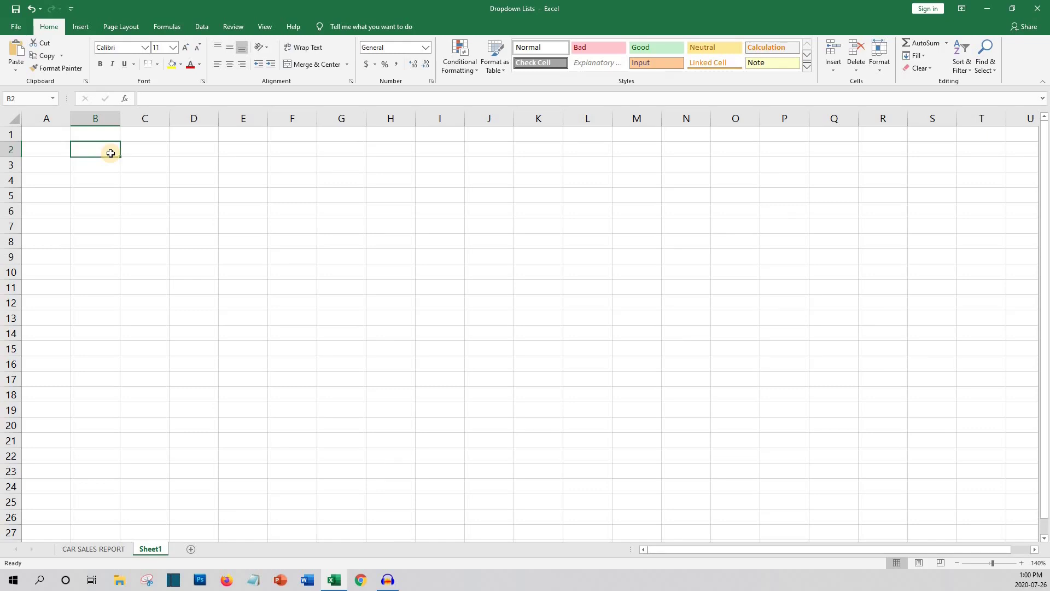
Rename the new sheet to 'Drop Down List Data'.
double_click(163, 547)
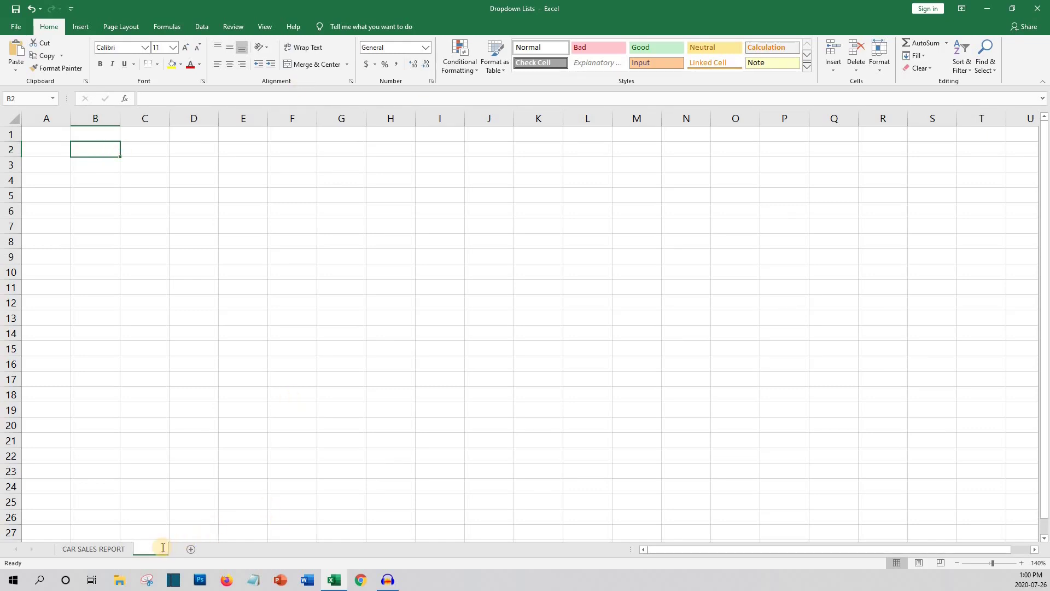
text(Drop Down List)
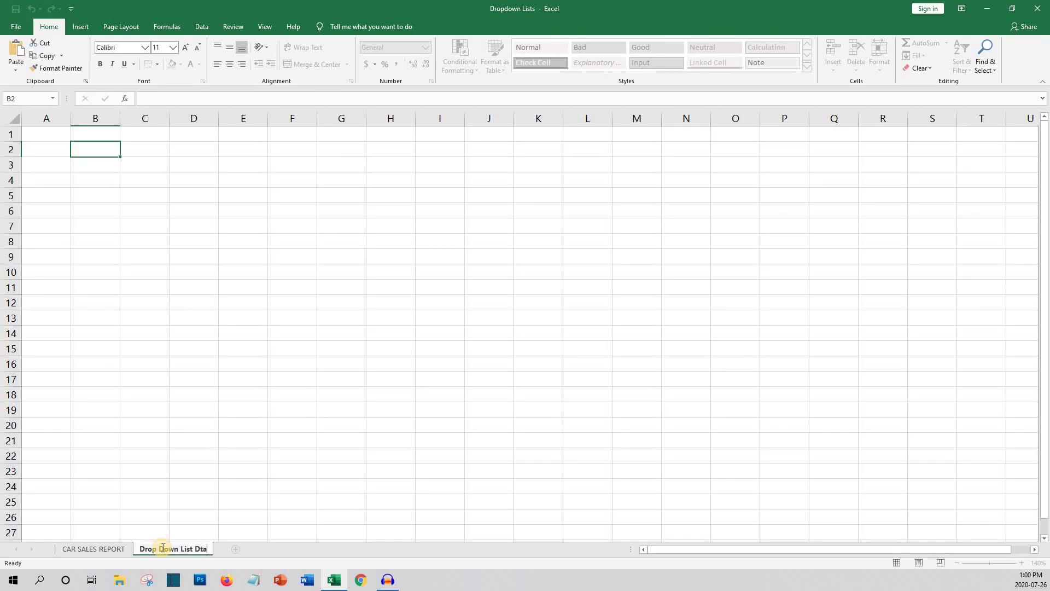
text( Data)
key(Return)
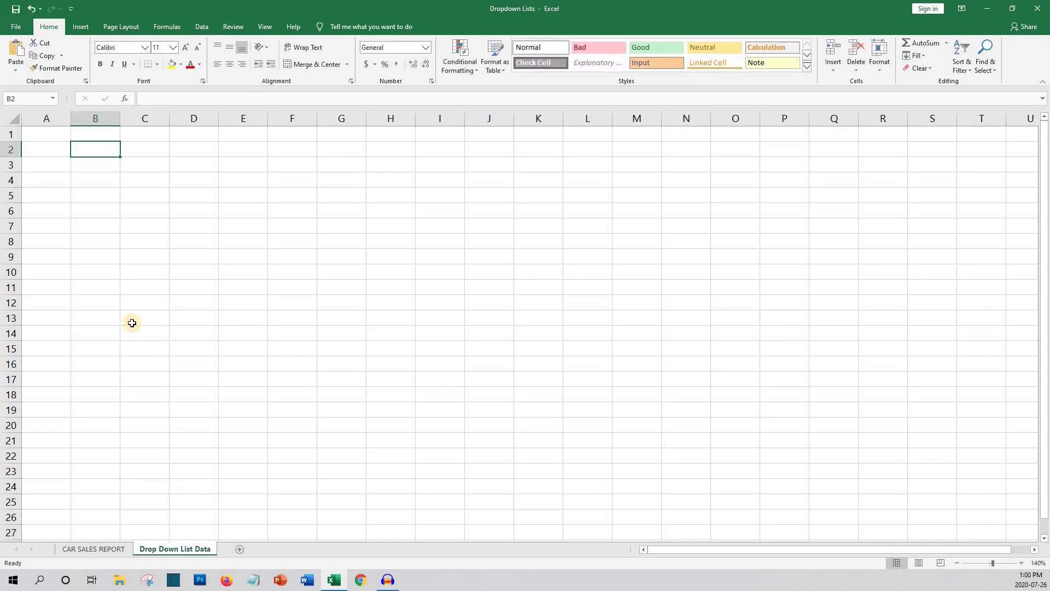
Add the list headings Salesperson, Model and Purchase in B2, D2 and F2.
text(Sa)
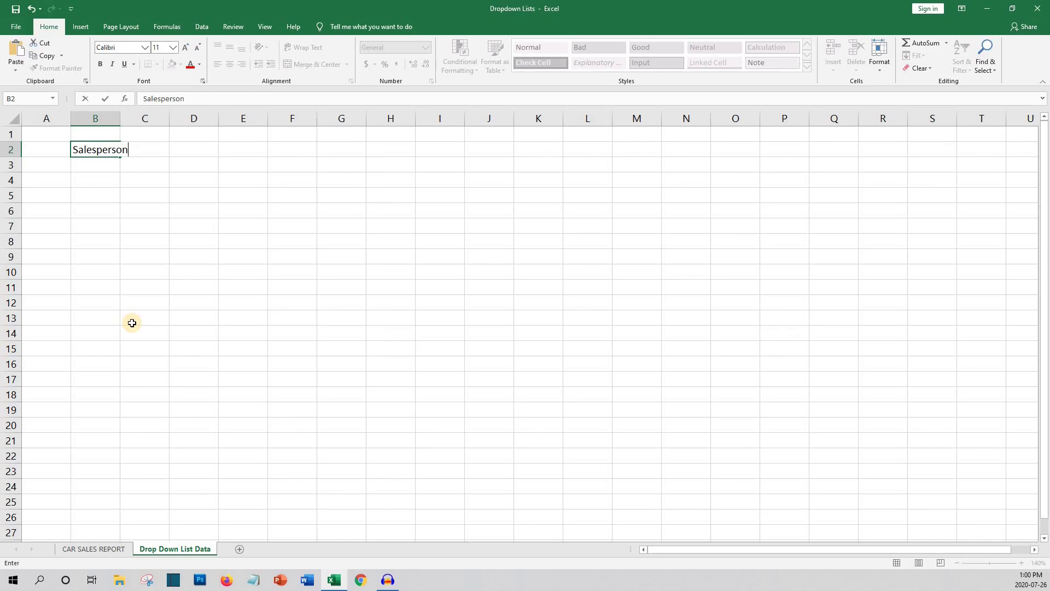
text(lesperson)
key(Tab)
key(Tab)
text(Mod)
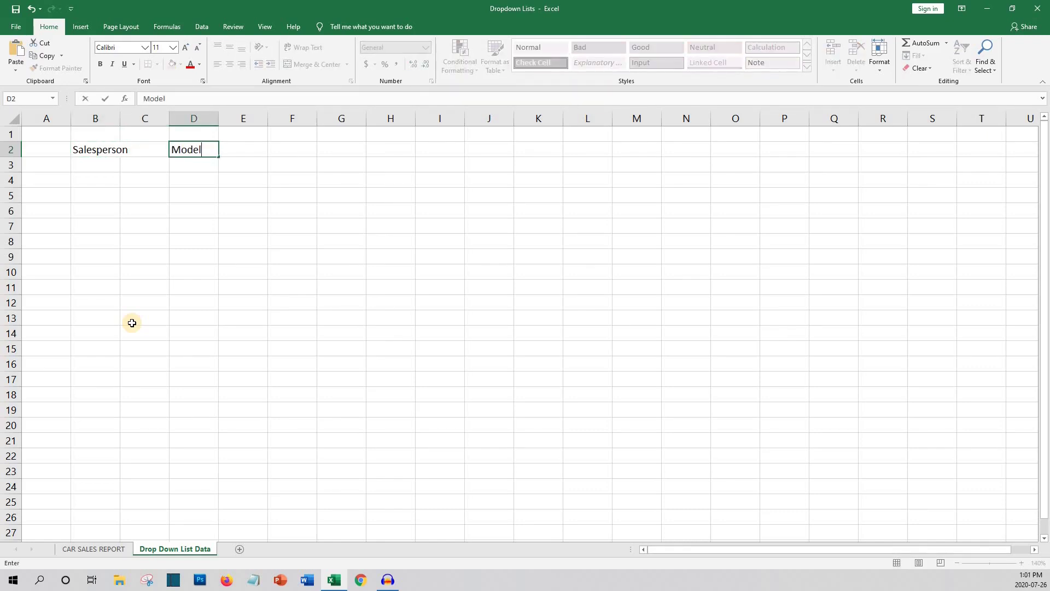
key(Tab)
key(Tab)
text(Purchase)
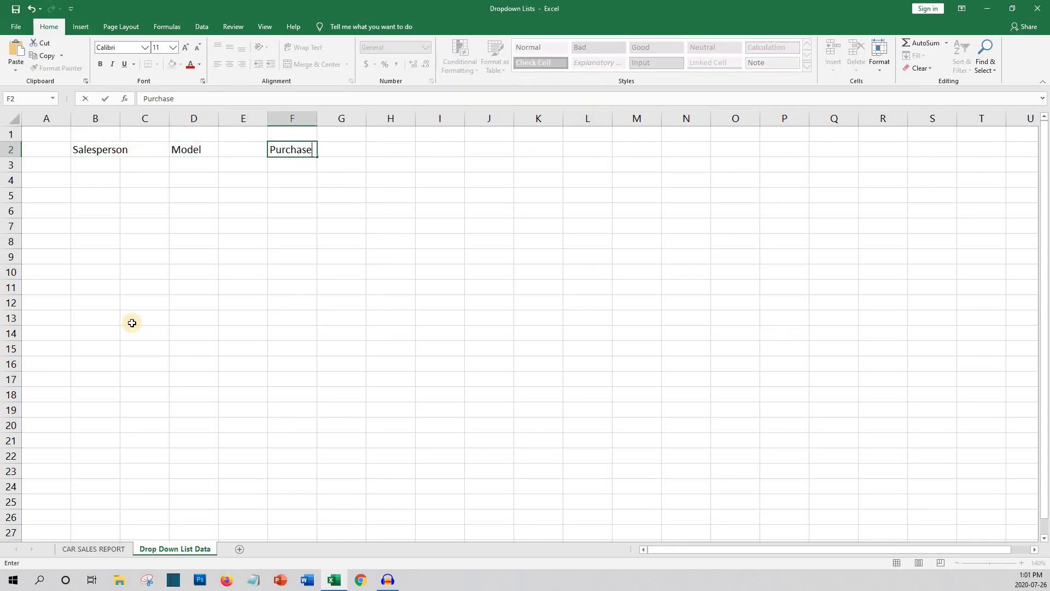
key(Return)
Enter the four salesperson names in B3:B6.
key(Left)
key(Left)
key(Left)
key(Left)
text(Joh)
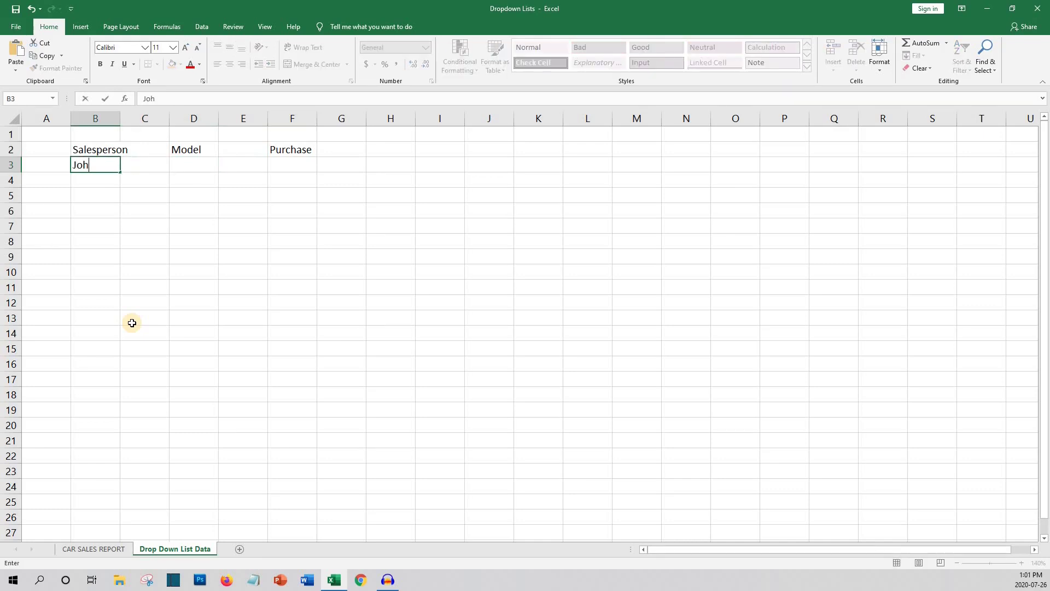
text(n Smith)
key(Return)
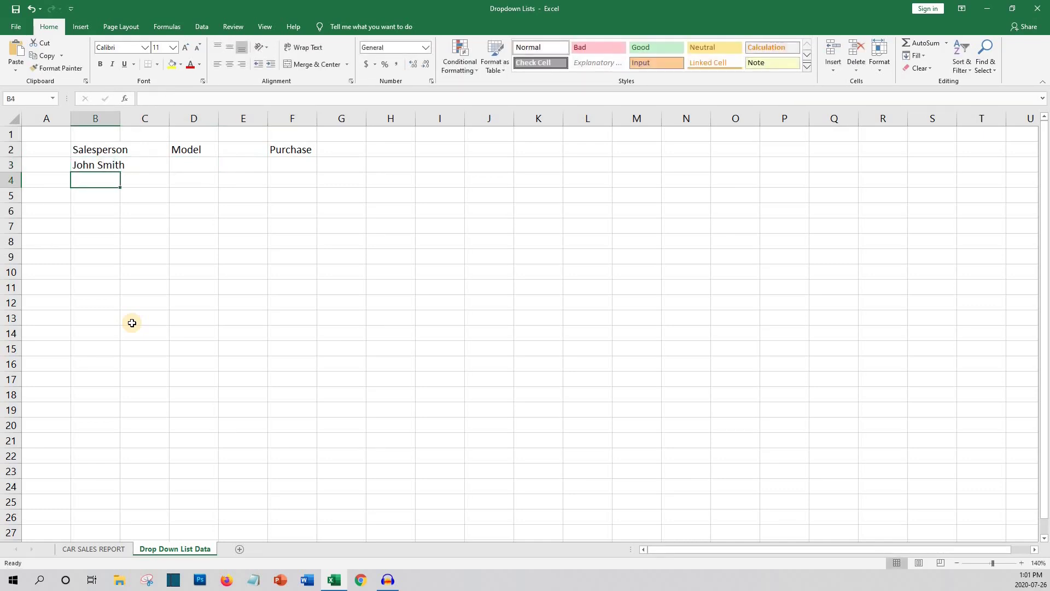
text(Jane Wilson)
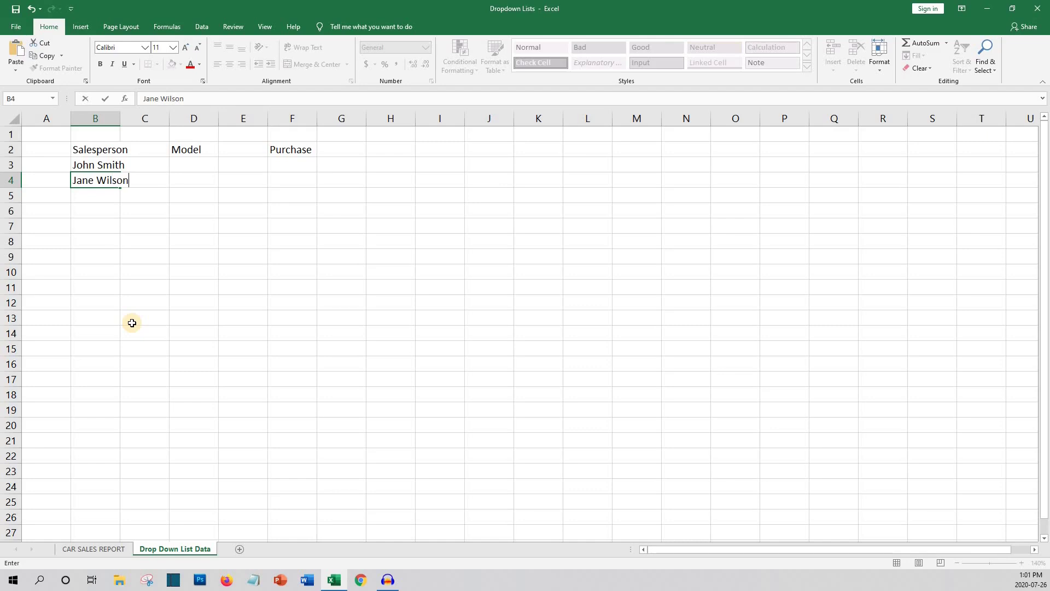
key(Return)
text(Susan Mor)
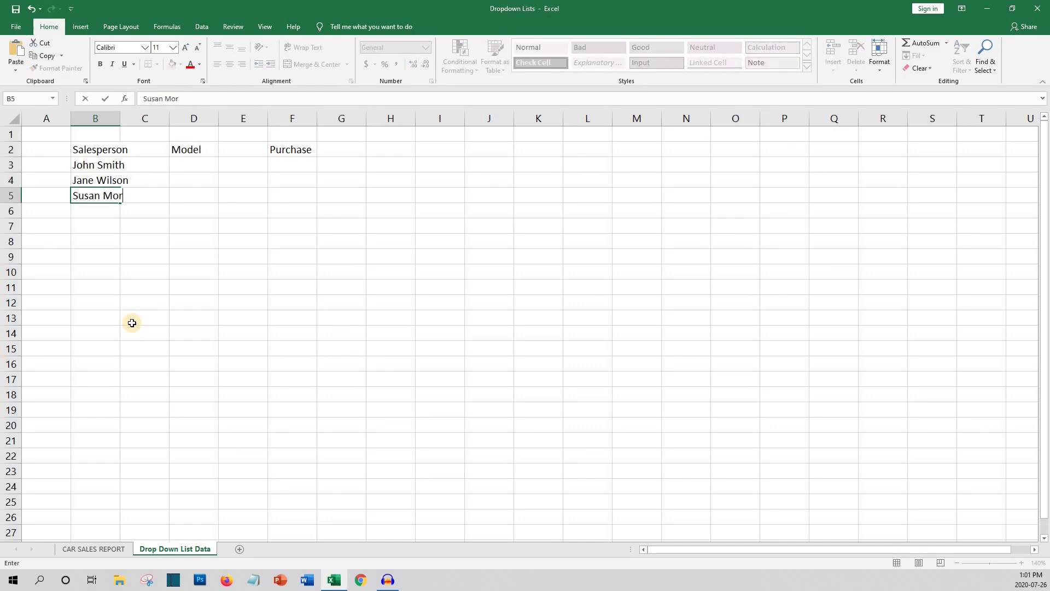
text(gan)
key(Return)
text(Jim Do)
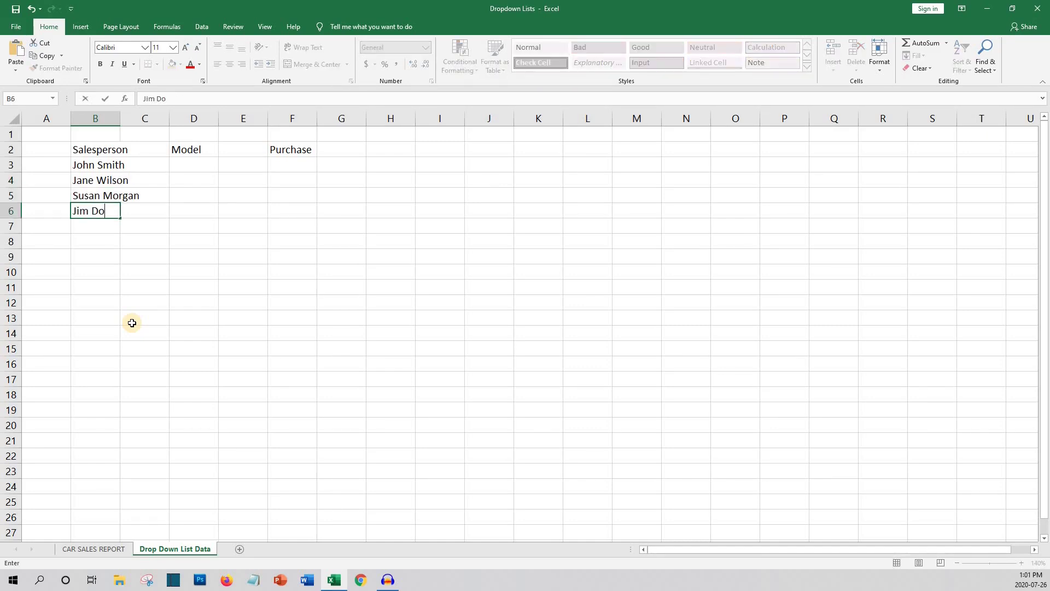
key(Right)
key(Right)
List the models F-150, Mustang, Explorer and Escape in D3:D6.
key(Up)
key(Up)
key(Up)
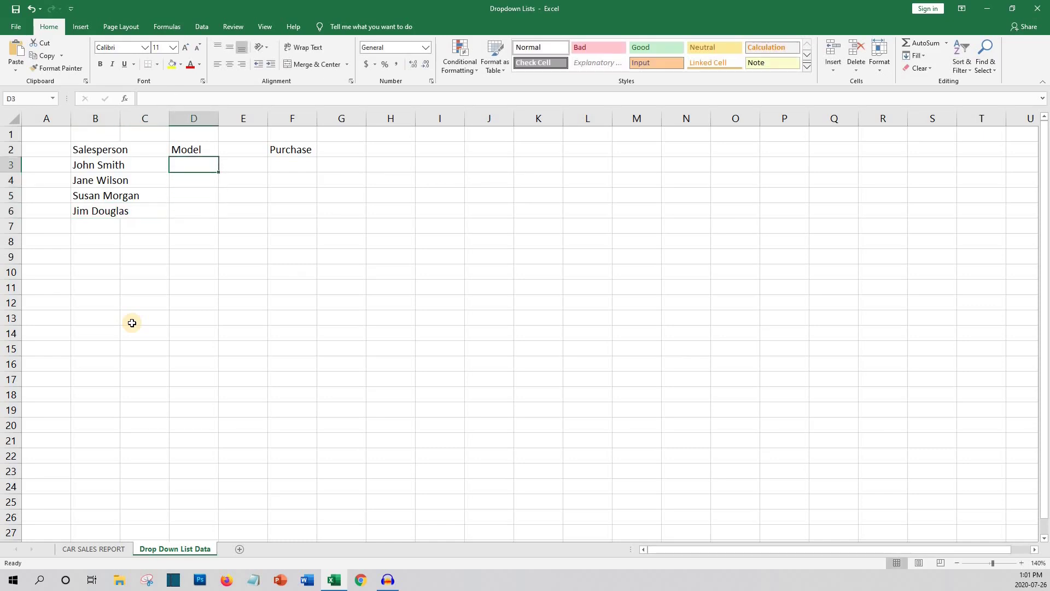
text(F-150)
key(Return)
text(M)
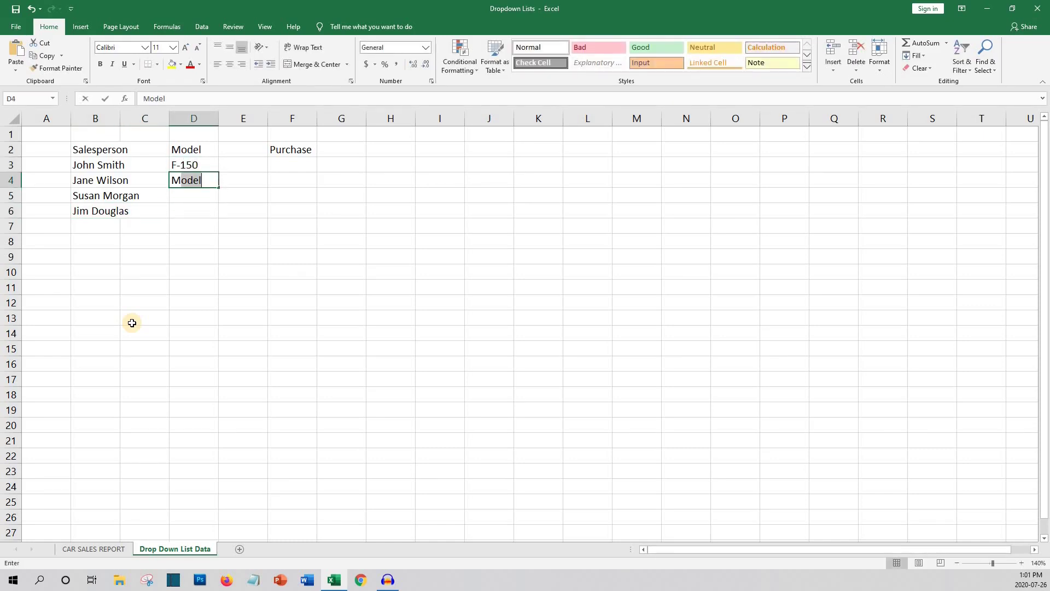
text(ustang)
key(Return)
text(Explored)
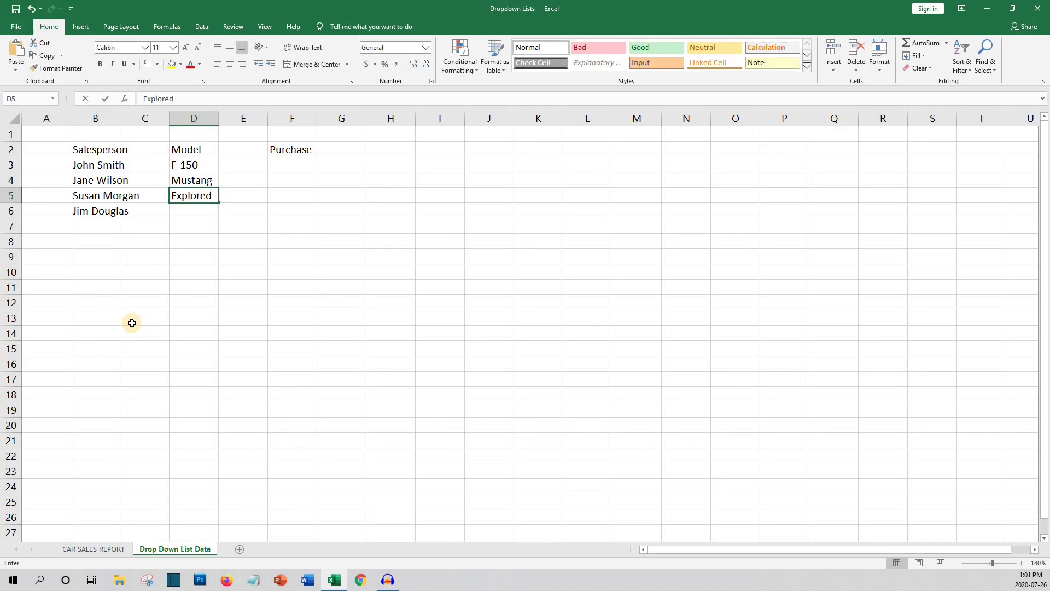
key(Return)
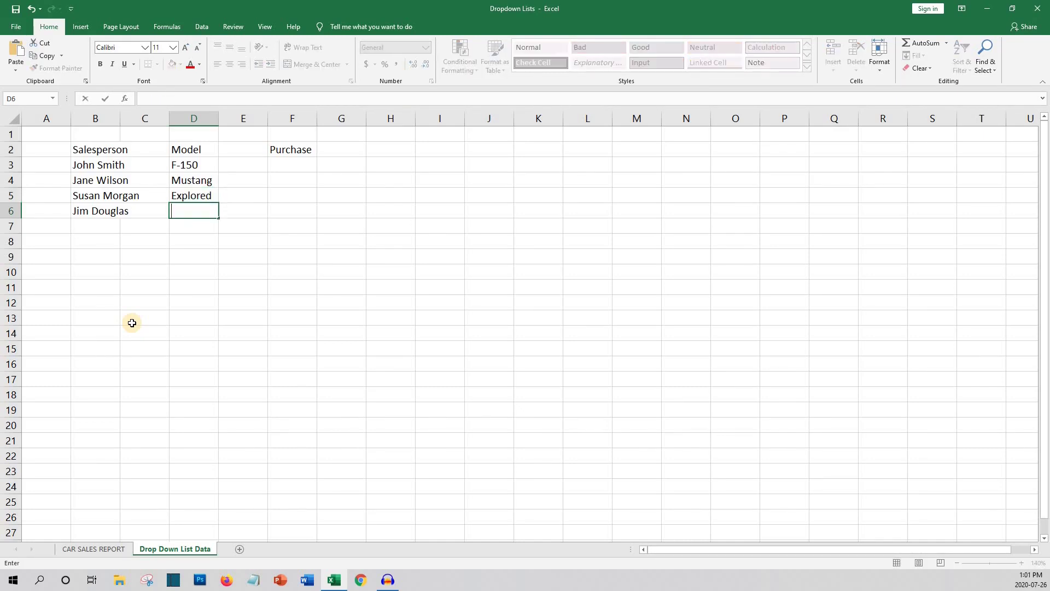
text(Escape)
key(Up)
List the purchase types Cash Purchse, Lease and Finance in F3:F5.
click(294, 165)
text(Cash Purchse)
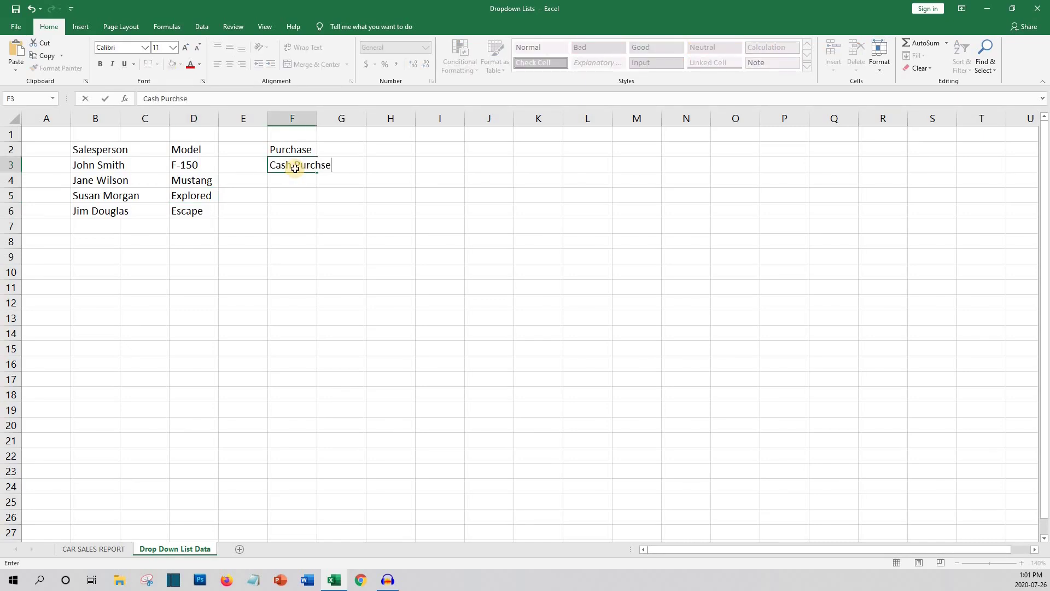
key(Return)
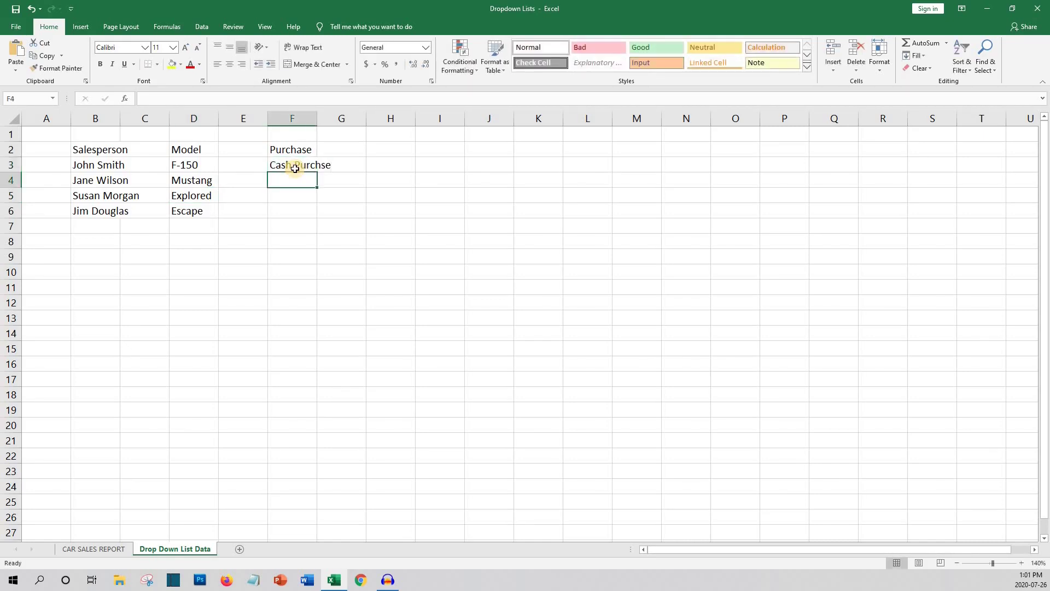
text(Lease)
key(Return)
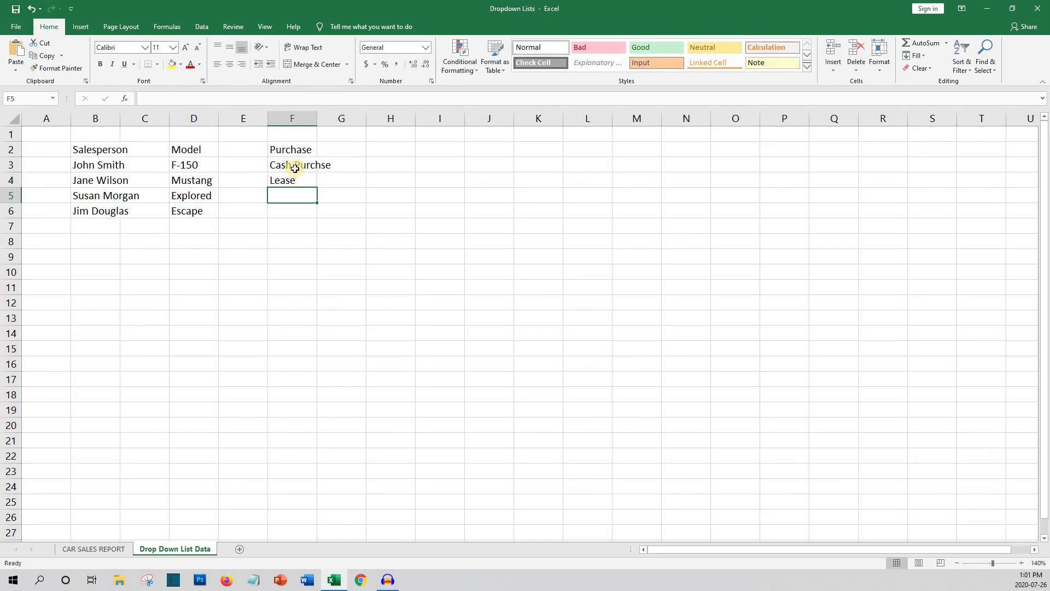
text(Finc)
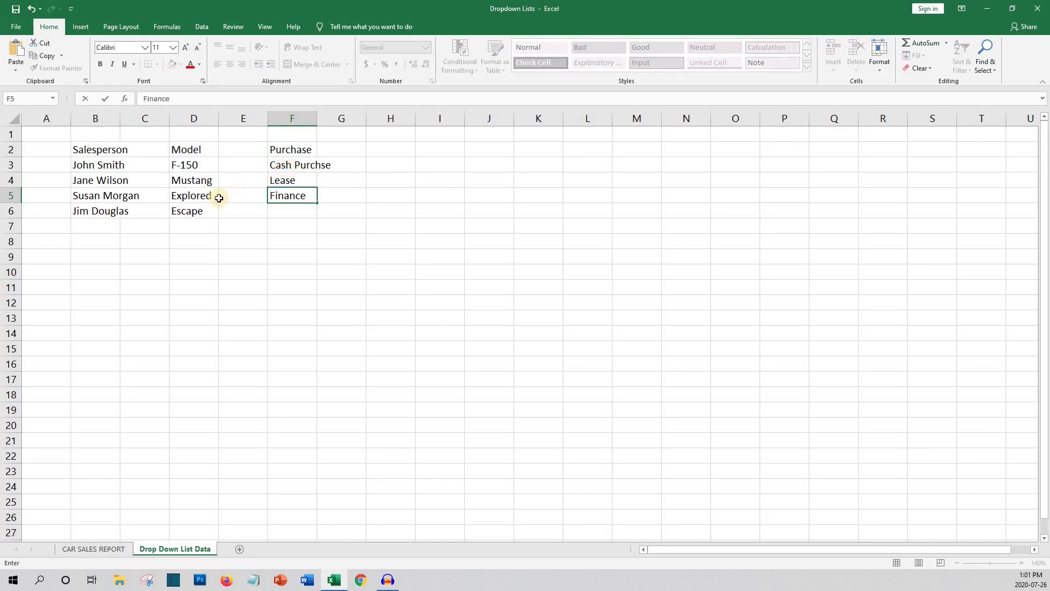
Start correcting the misspelled 'Explored' in D5 in the formula bar.
click(211, 196)
click(177, 98)
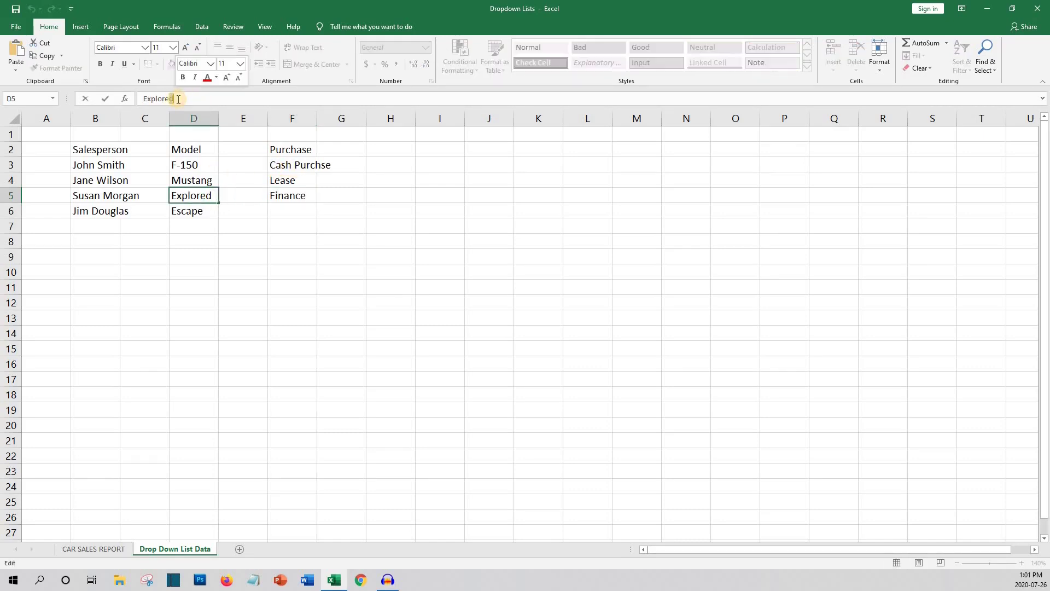
key(BackSpace)
Finish correcting D5 to 'Explorer', then select cell B5 on the CAR SALES REPORT sheet.
text(r)
click(117, 548)
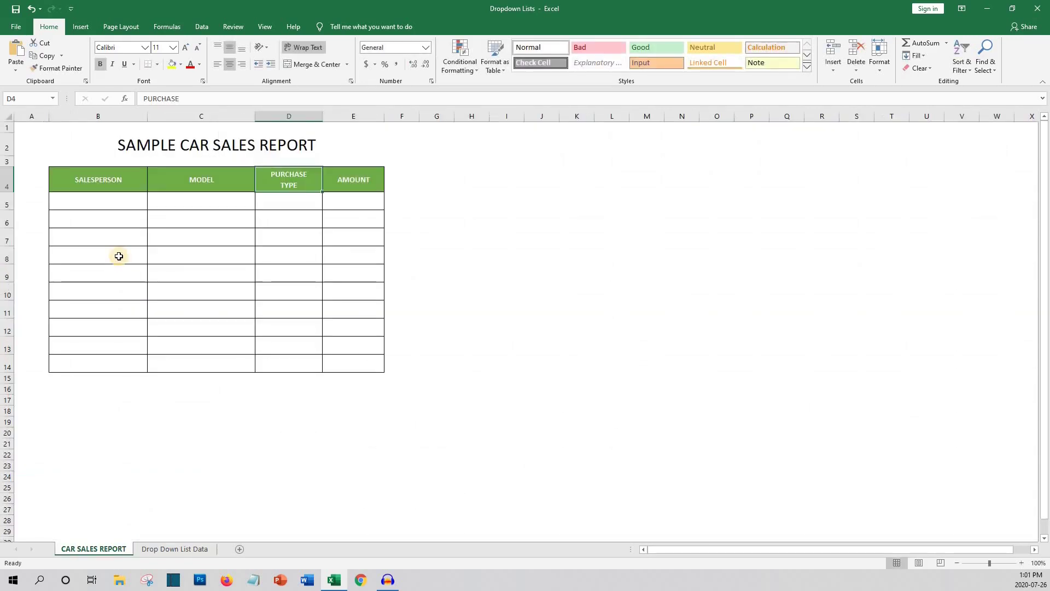
click(107, 204)
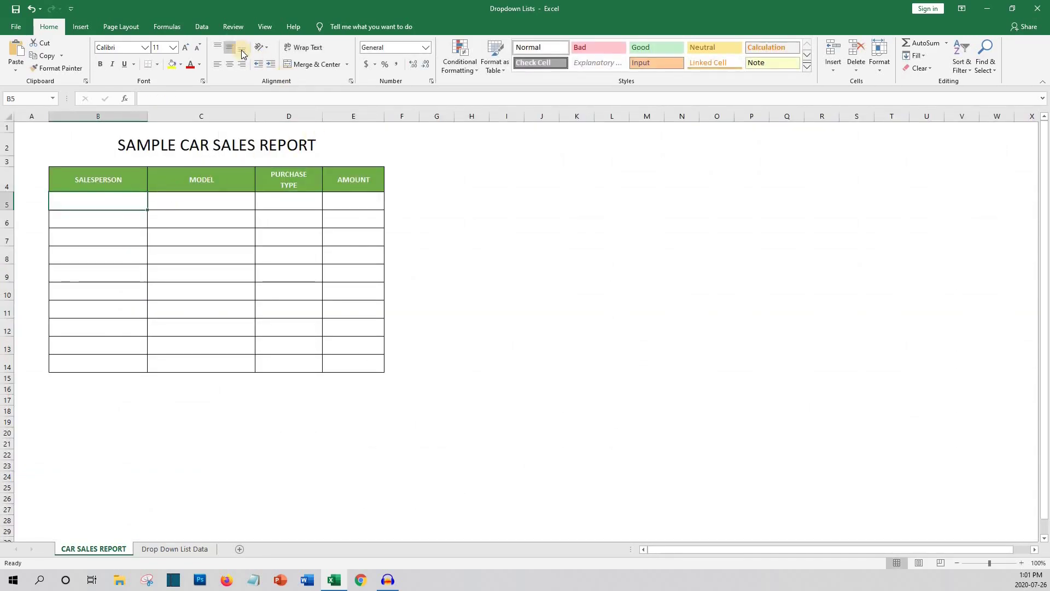
Give B5 a list validation sourced from 'Drop Down List Data'!$B$3:$B$6.
click(206, 29)
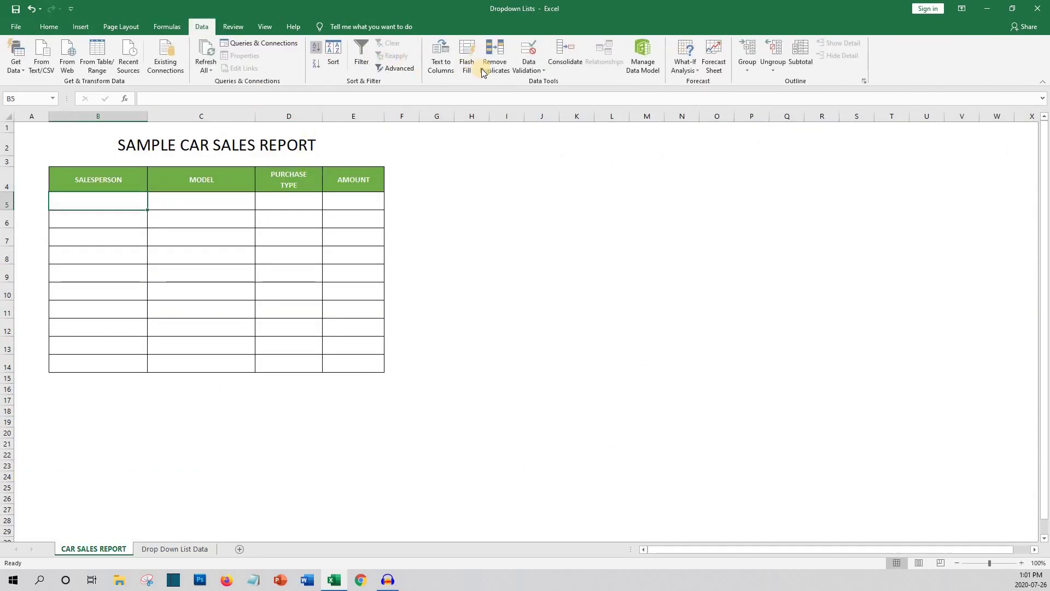
click(538, 70)
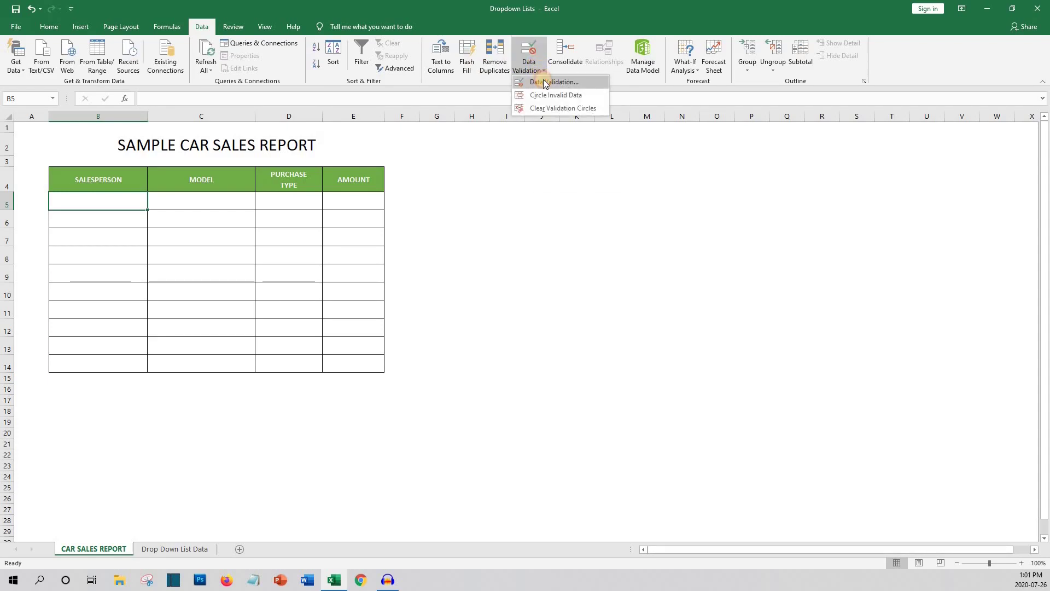
click(545, 83)
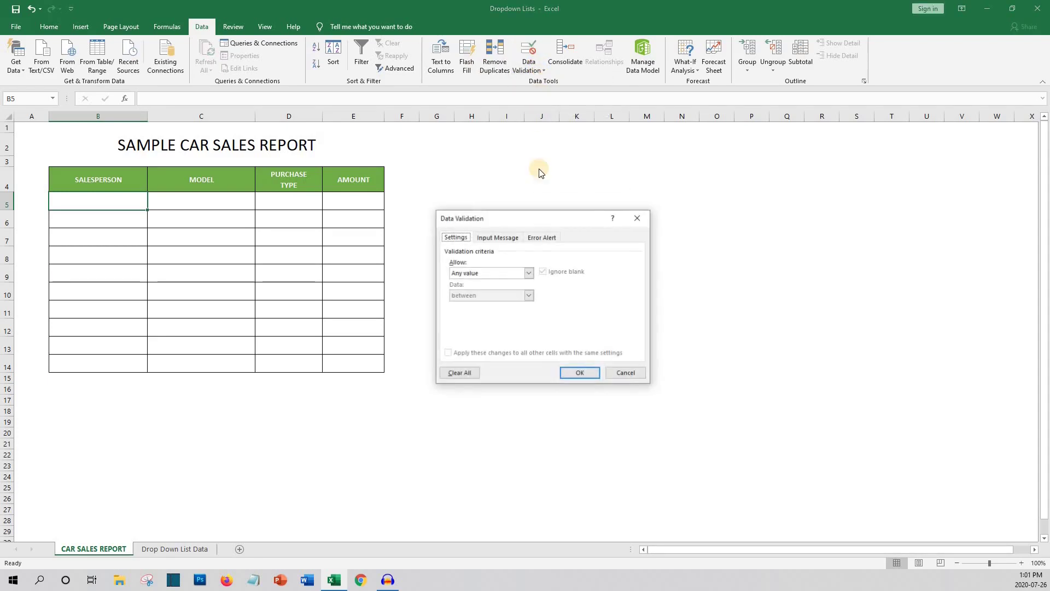
click(526, 274)
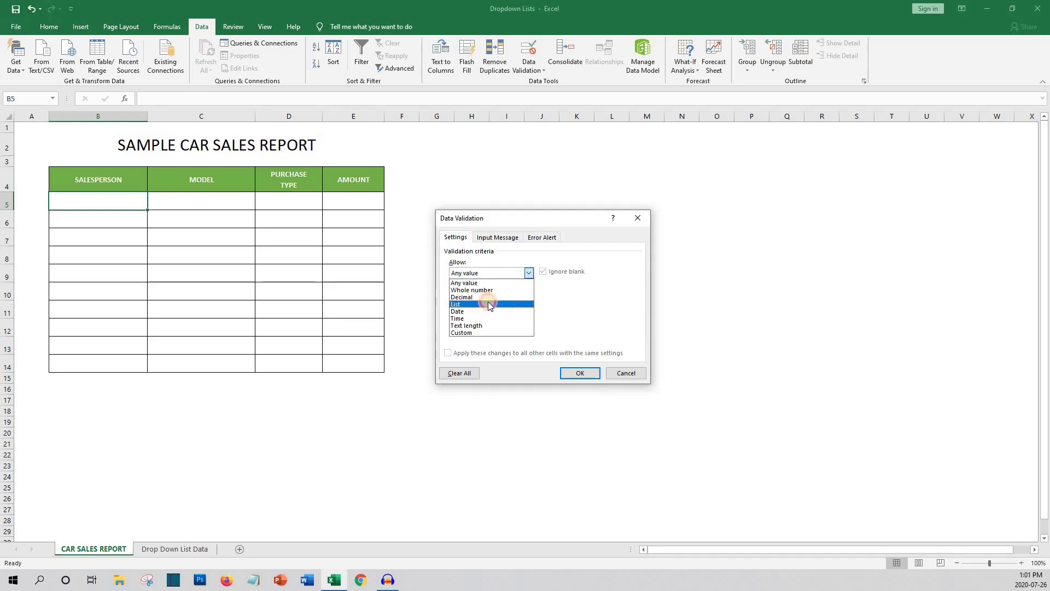
click(488, 304)
click(592, 317)
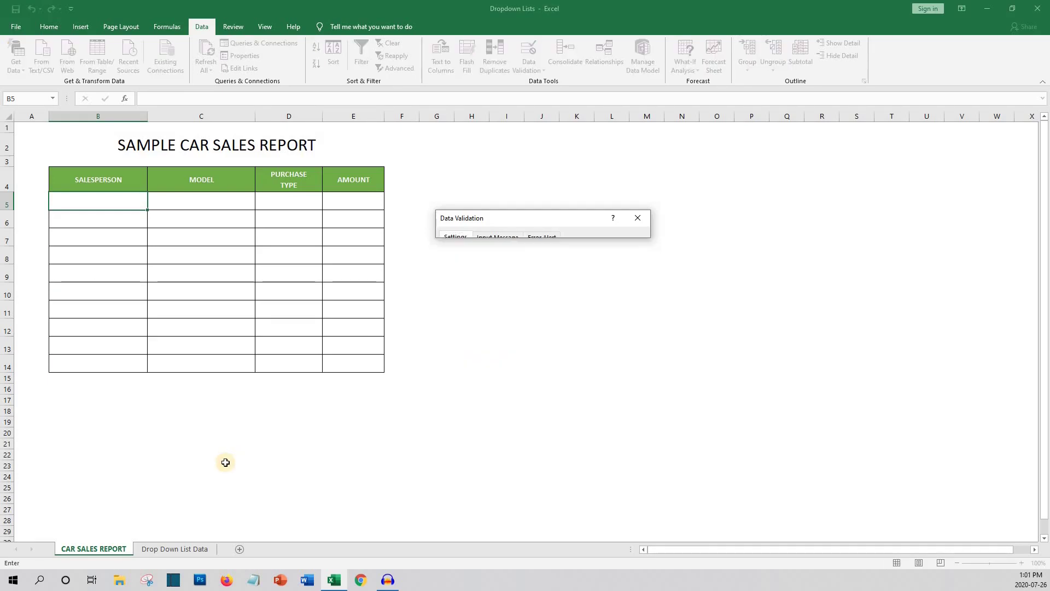
click(172, 549)
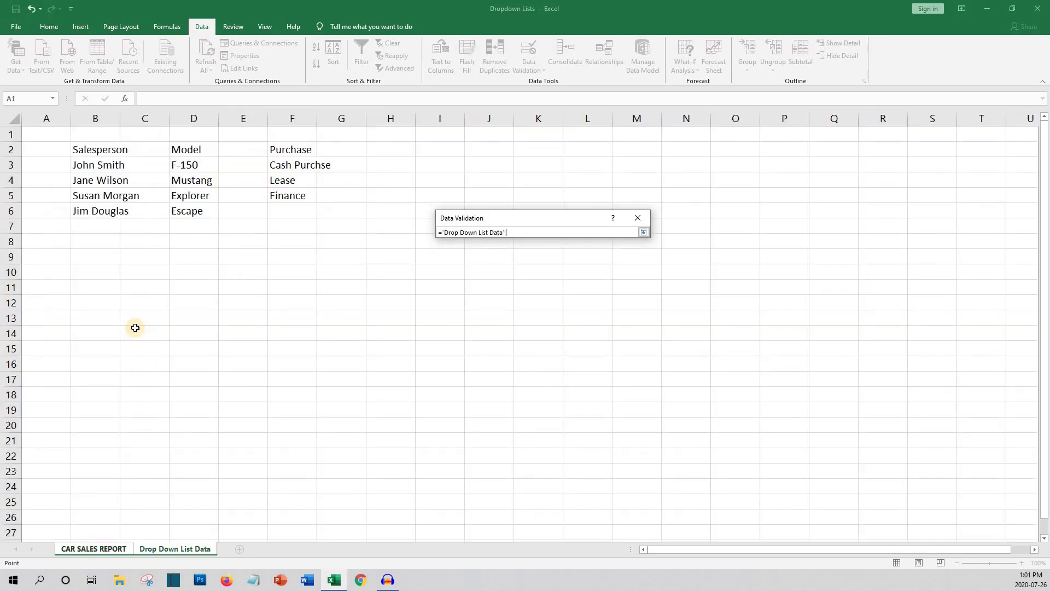
drag(98, 167, 97, 212)
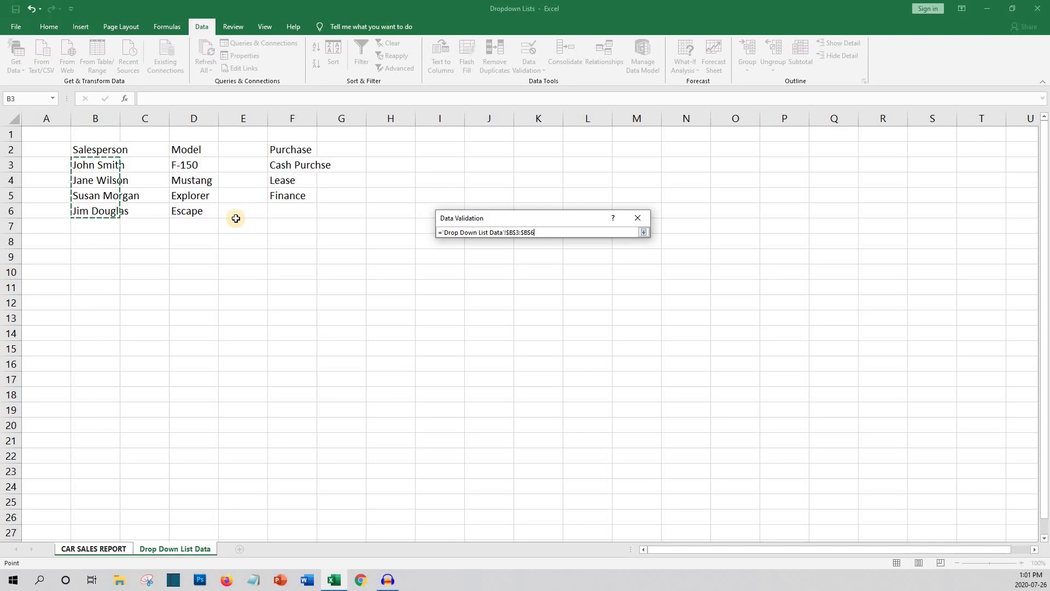
key(Return)
key(Return)
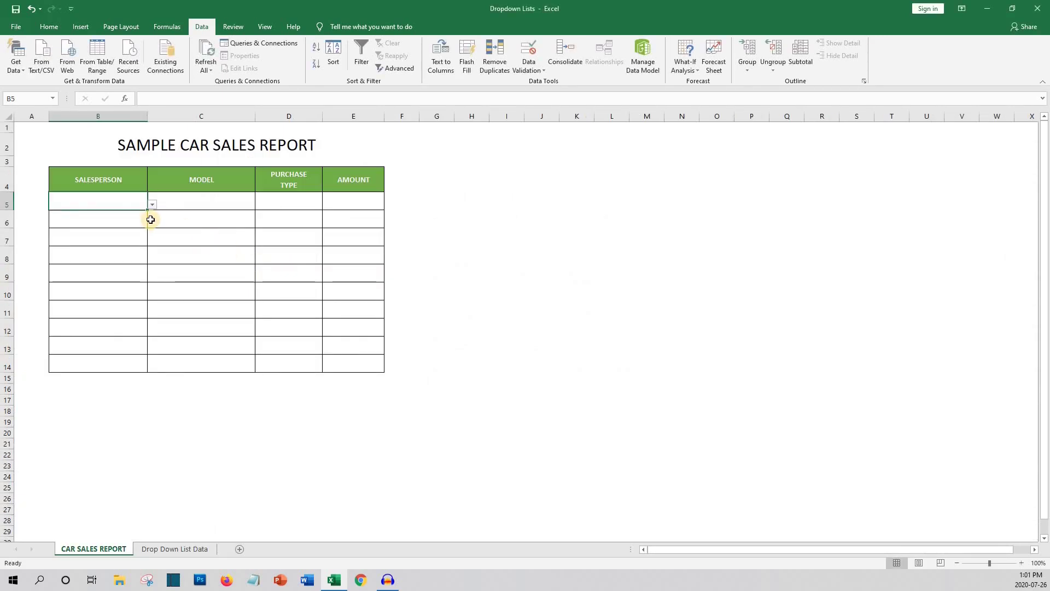
Fill B5's salesperson drop-down down to B14 and spot-check several cells in the column.
drag(147, 211, 149, 365)
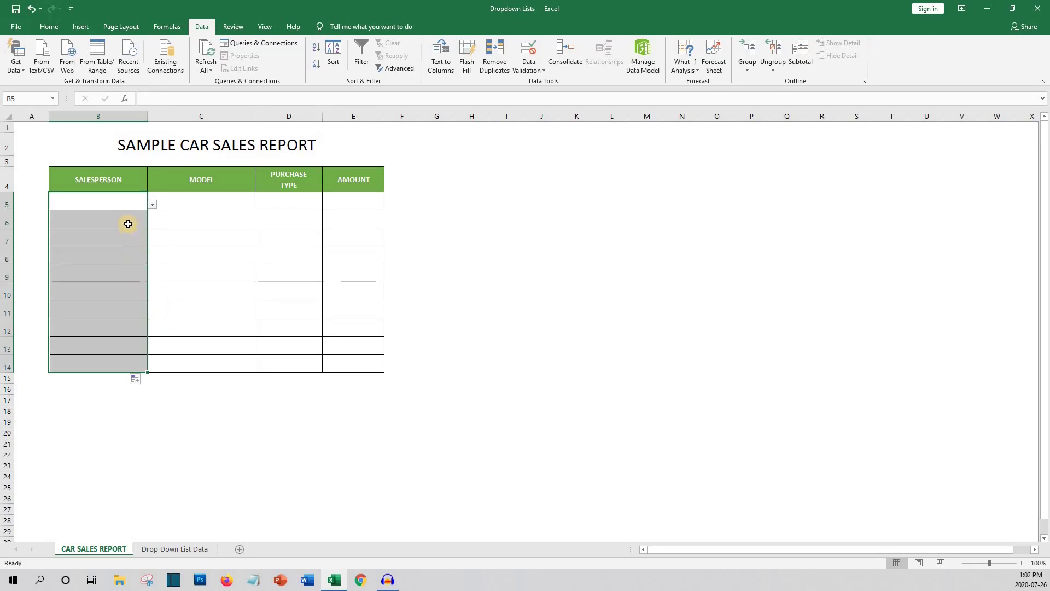
click(128, 221)
click(125, 236)
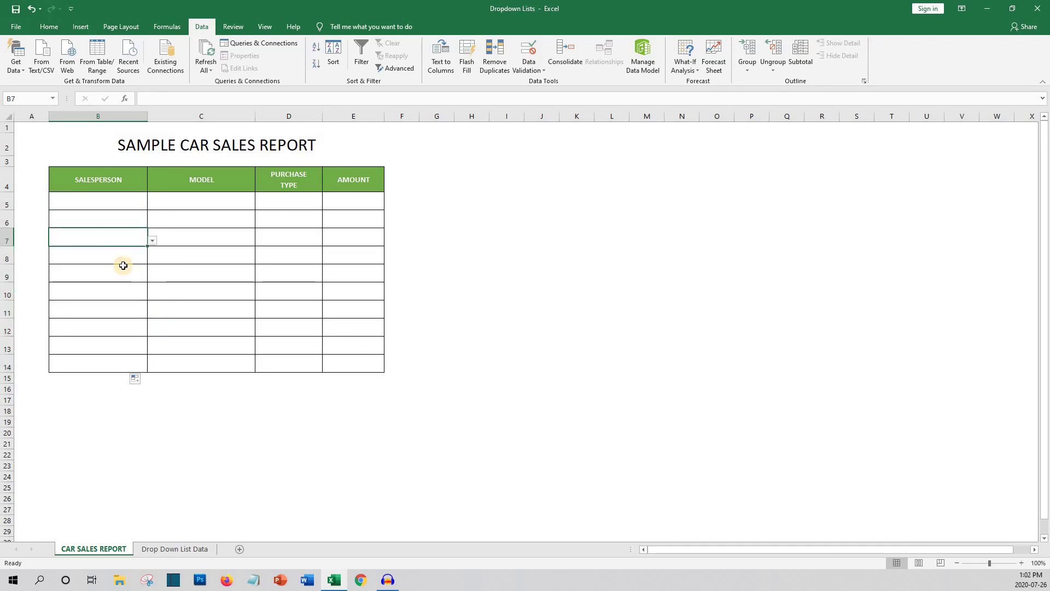
click(122, 261)
click(117, 272)
click(124, 238)
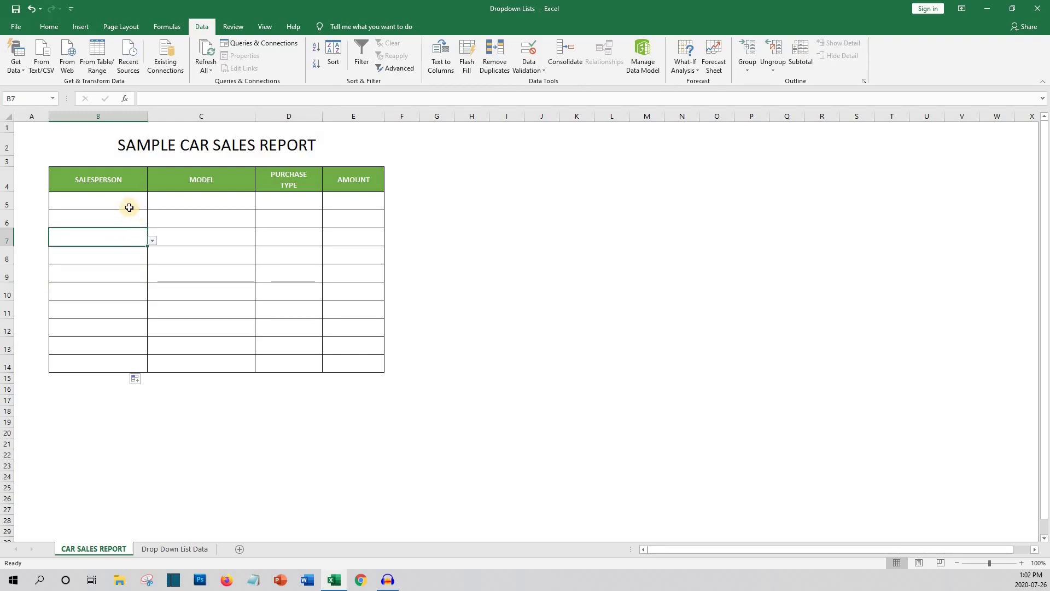
click(132, 206)
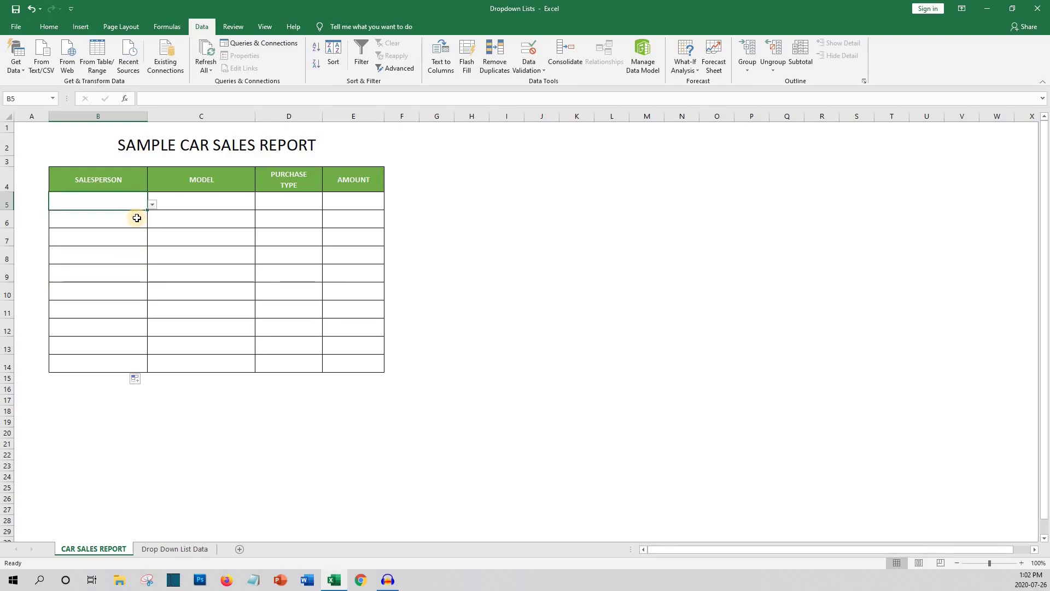
Give C5 a list validation sourced from 'Drop Down List Data'!$D$3:$D$6.
click(186, 202)
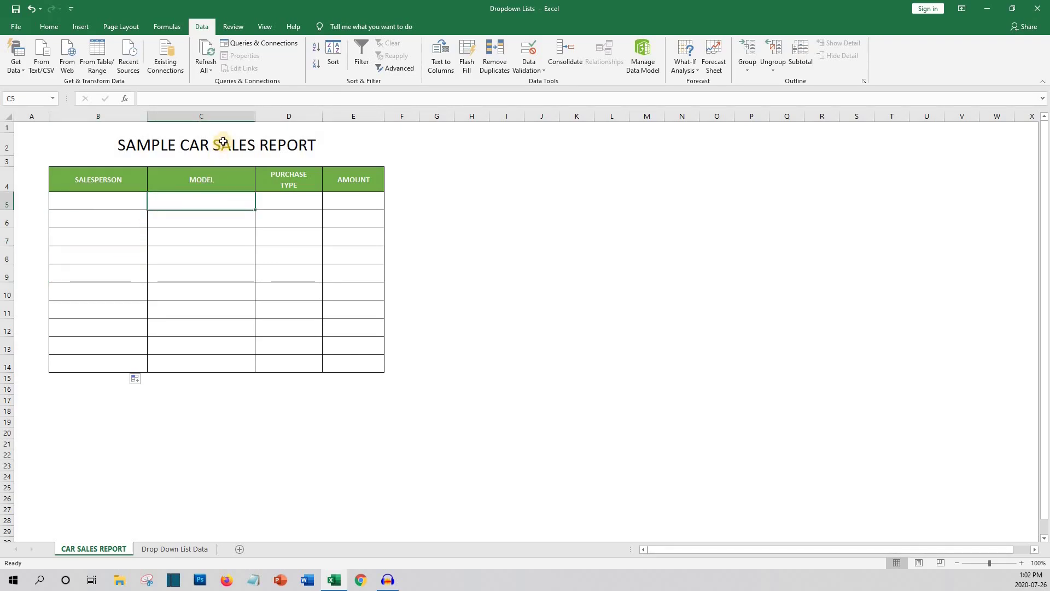
click(533, 67)
click(549, 79)
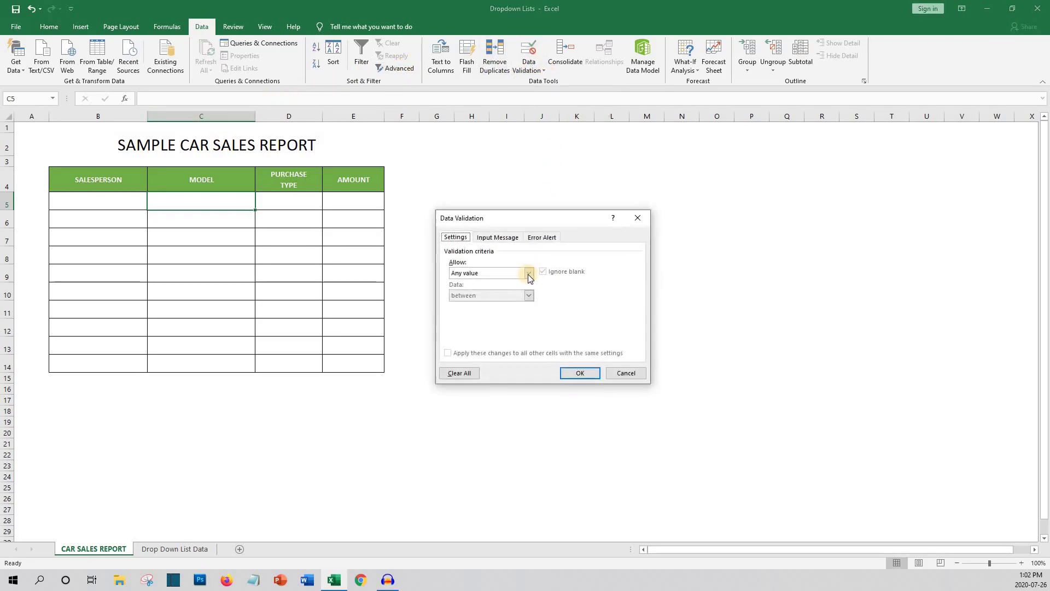
click(528, 273)
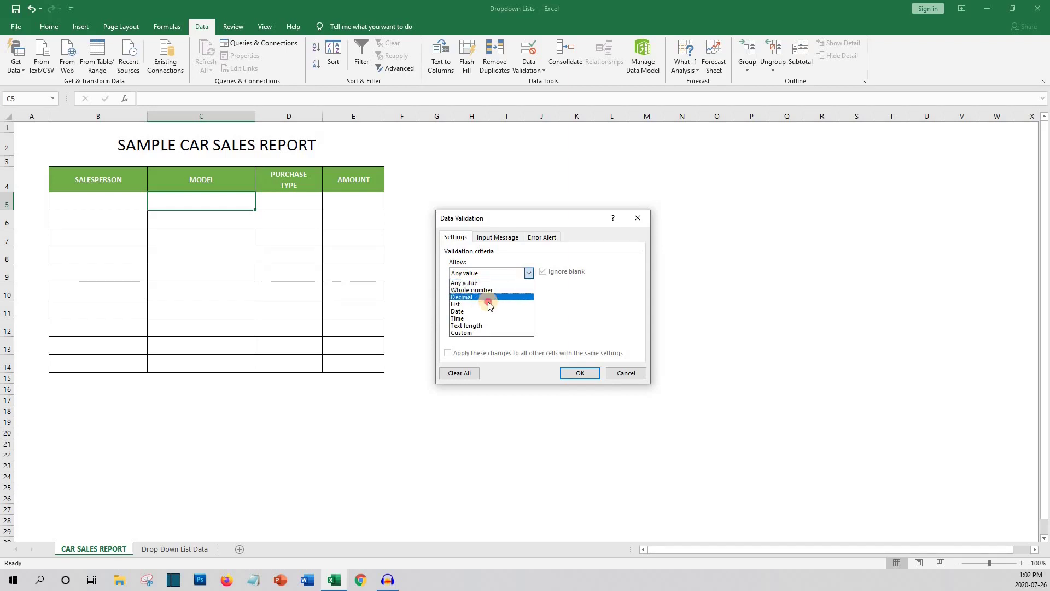
click(491, 304)
click(637, 310)
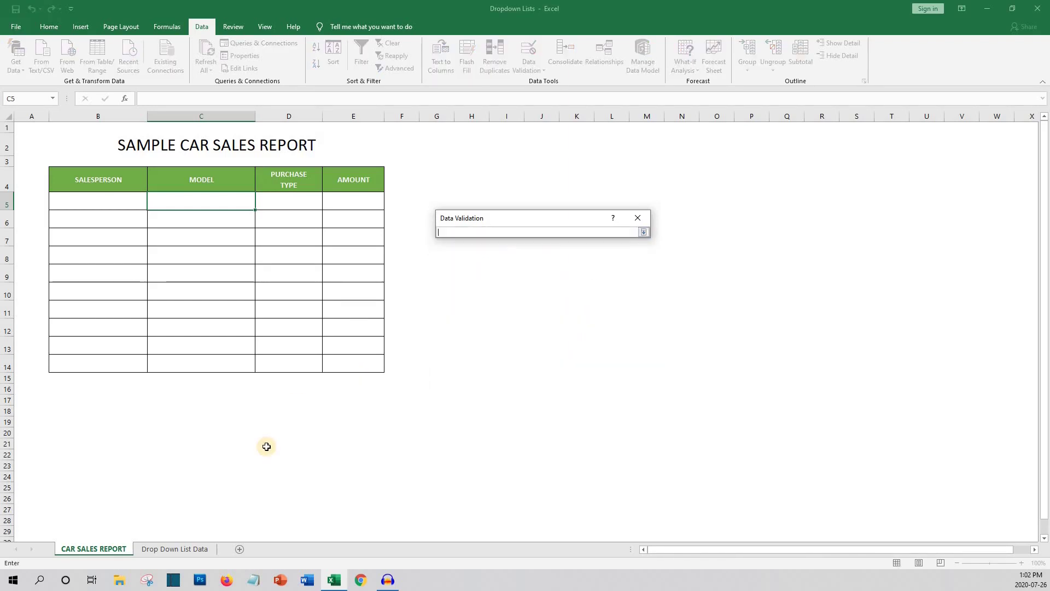
click(183, 549)
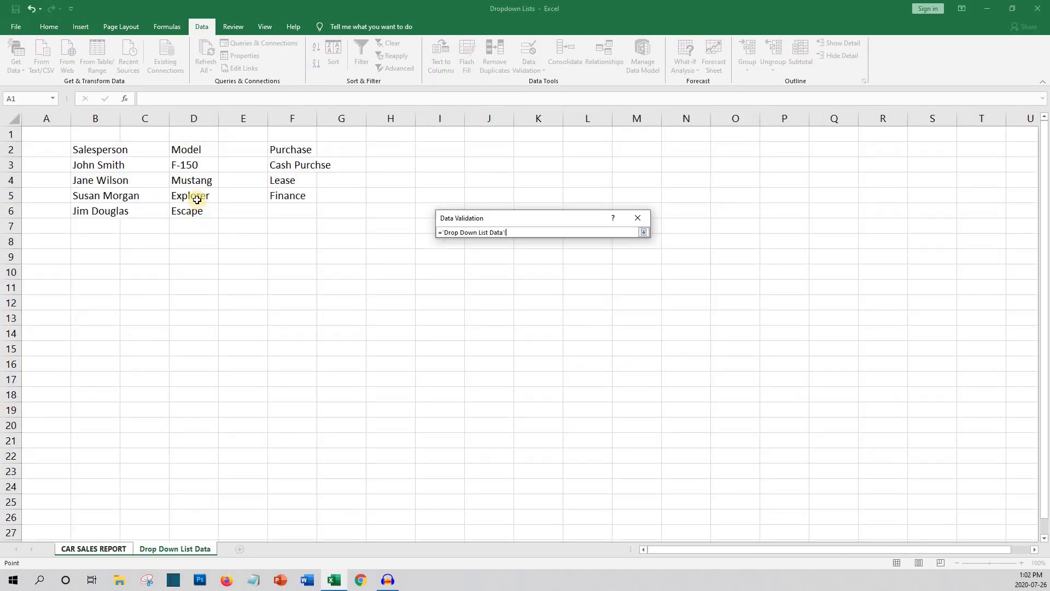
drag(191, 164, 208, 206)
key(Return)
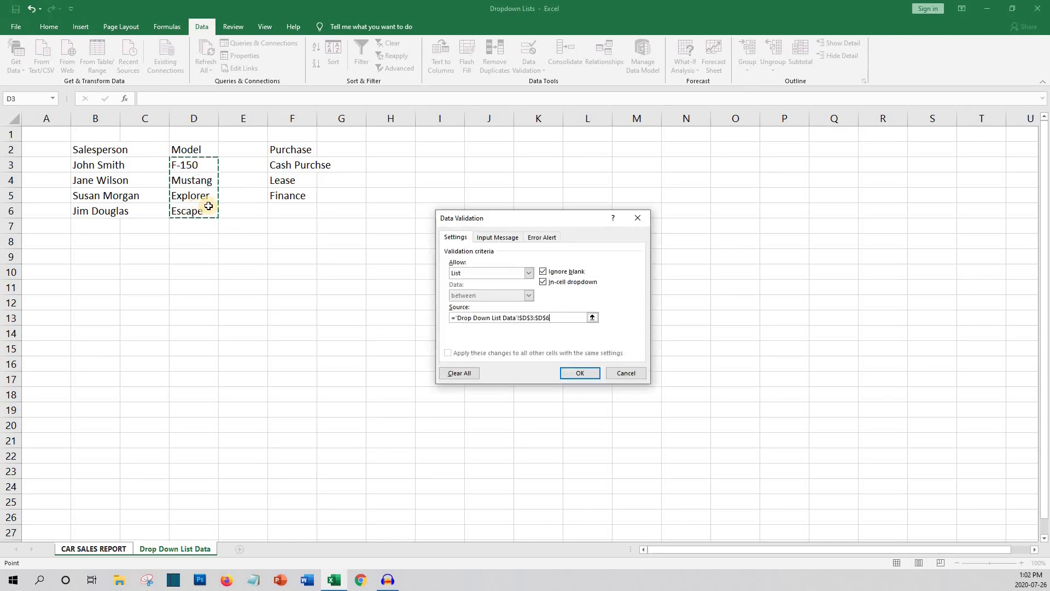
key(Return)
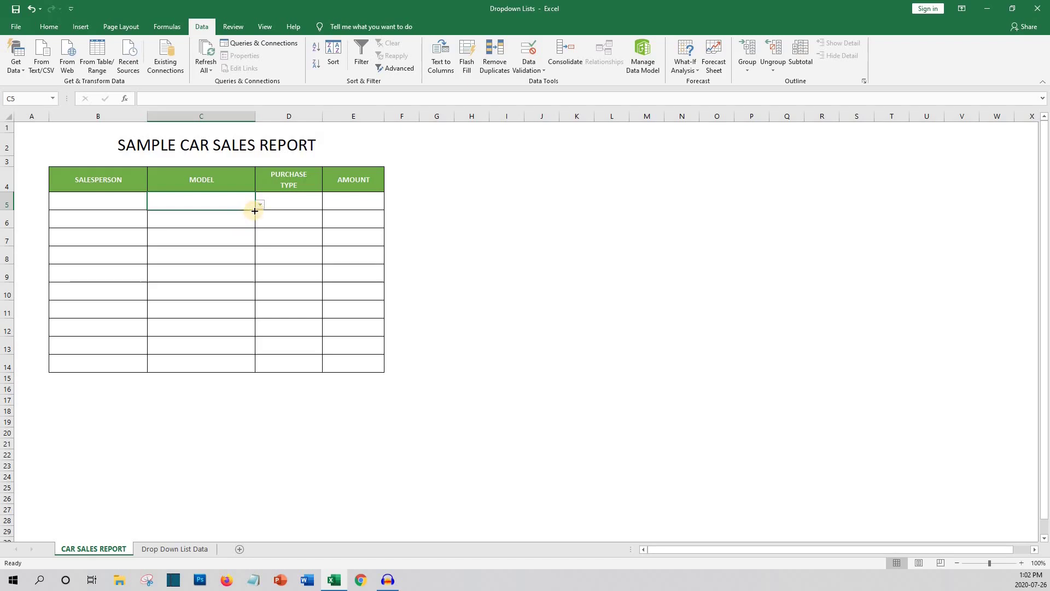
Fill C5's model drop-down down to C14 and check the cells below.
drag(252, 302, 265, 342)
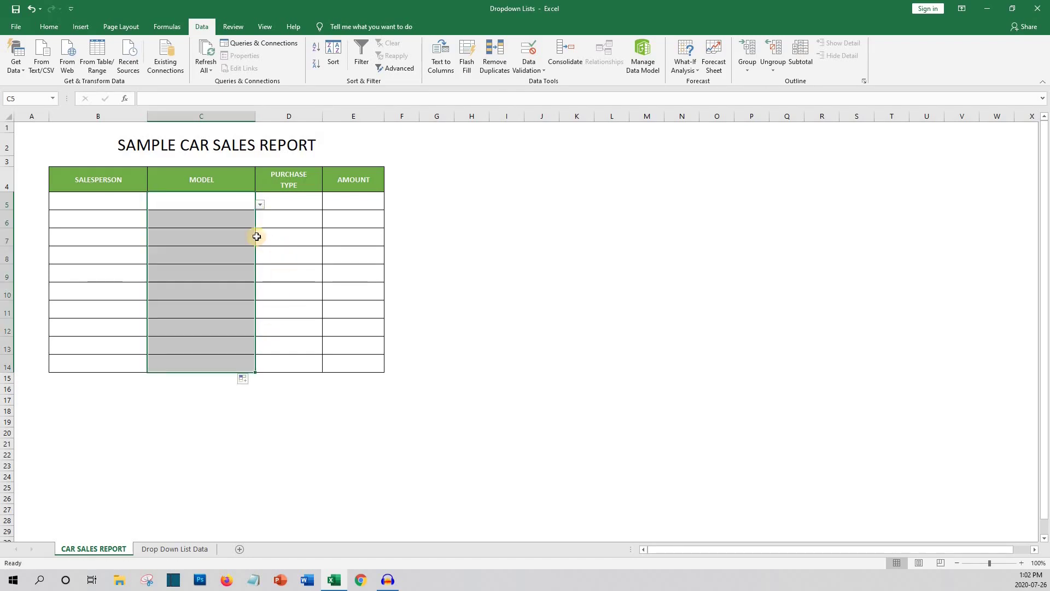
key(Down)
key(Down)
key(Down)
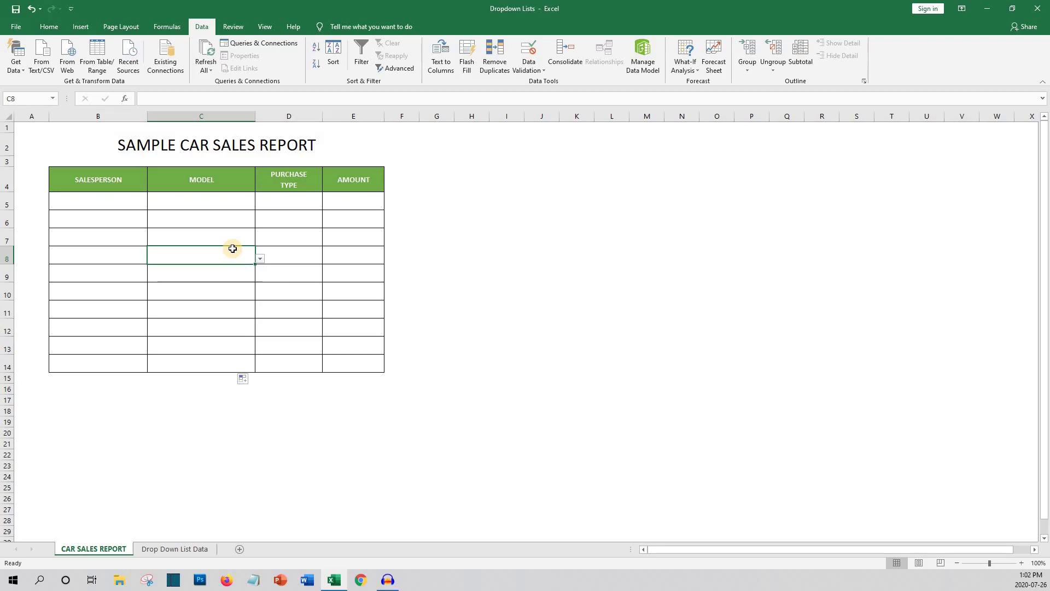
click(278, 203)
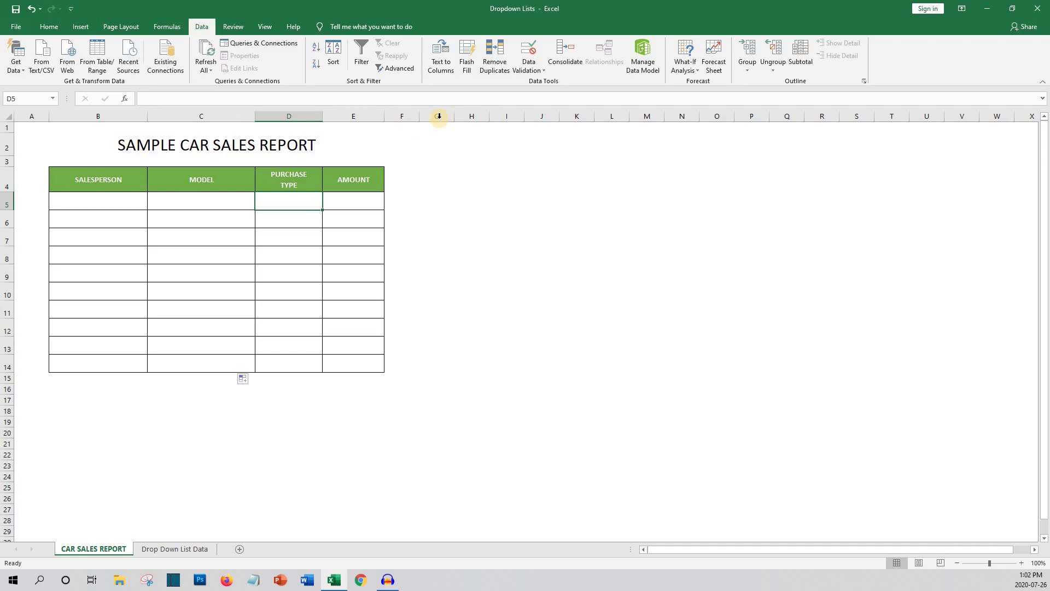
Set D5's validation to a list sourced from 'Drop Down List Data'!$F$3:$F$5.
click(537, 74)
click(542, 89)
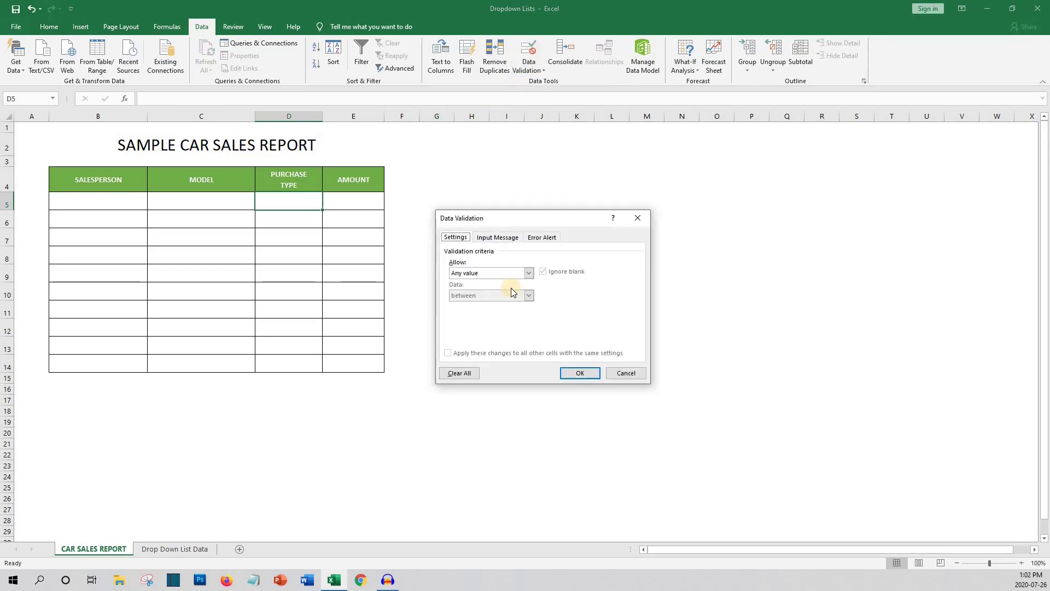
click(529, 273)
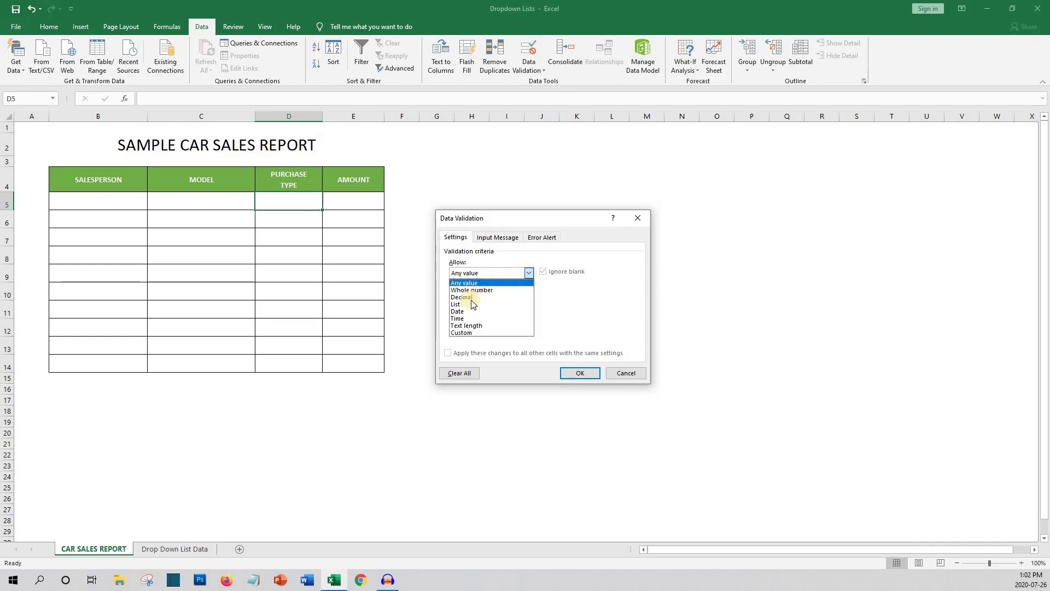
click(481, 304)
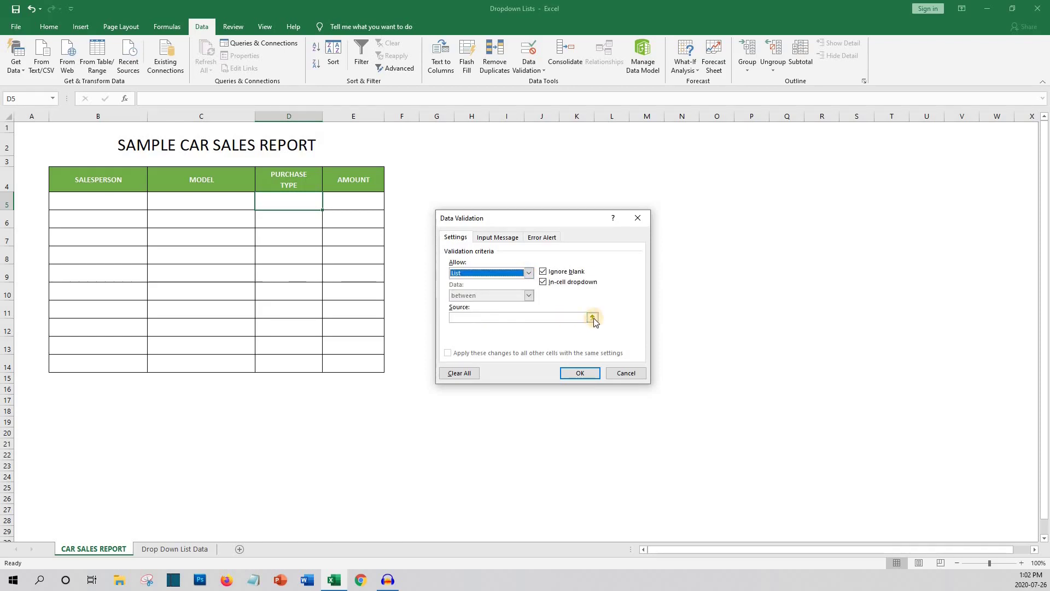
click(593, 318)
click(174, 548)
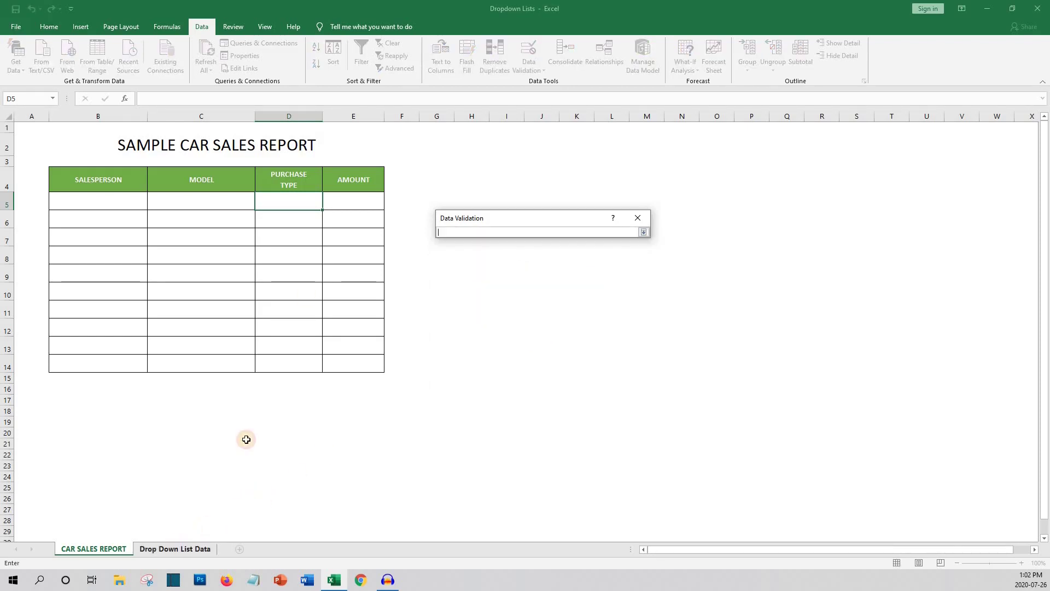
drag(292, 168, 292, 192)
key(Return)
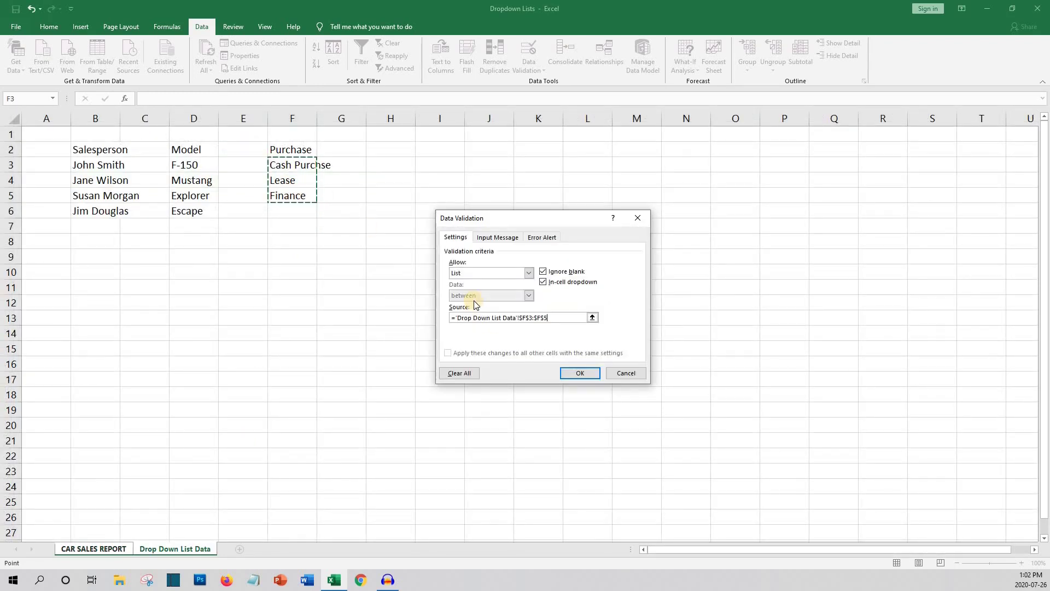
Apply D5's purchase-type validation, fill it down to D14, and spot-check the column.
click(574, 371)
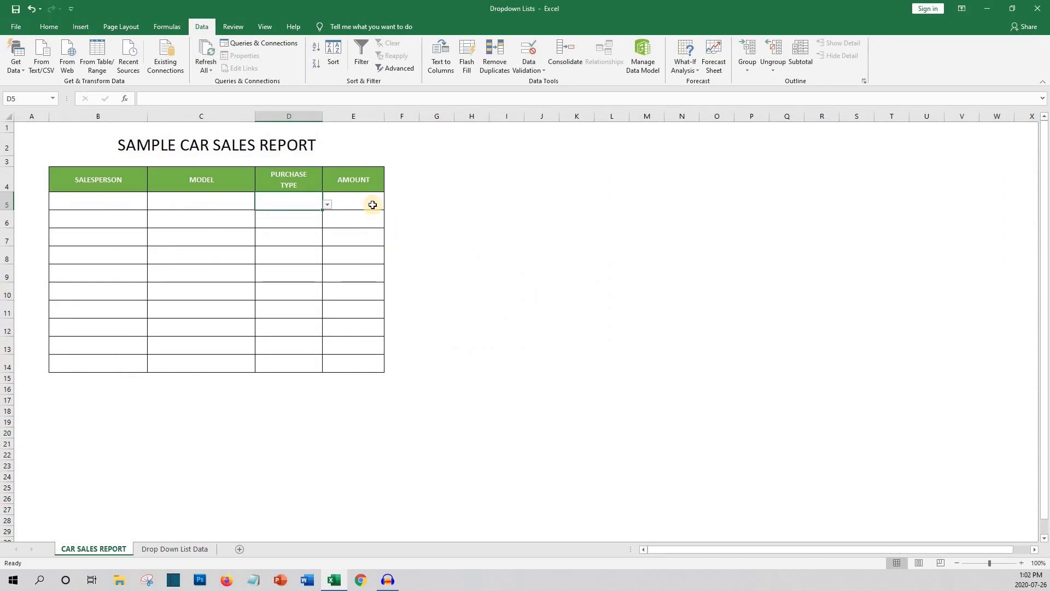
drag(322, 209, 317, 367)
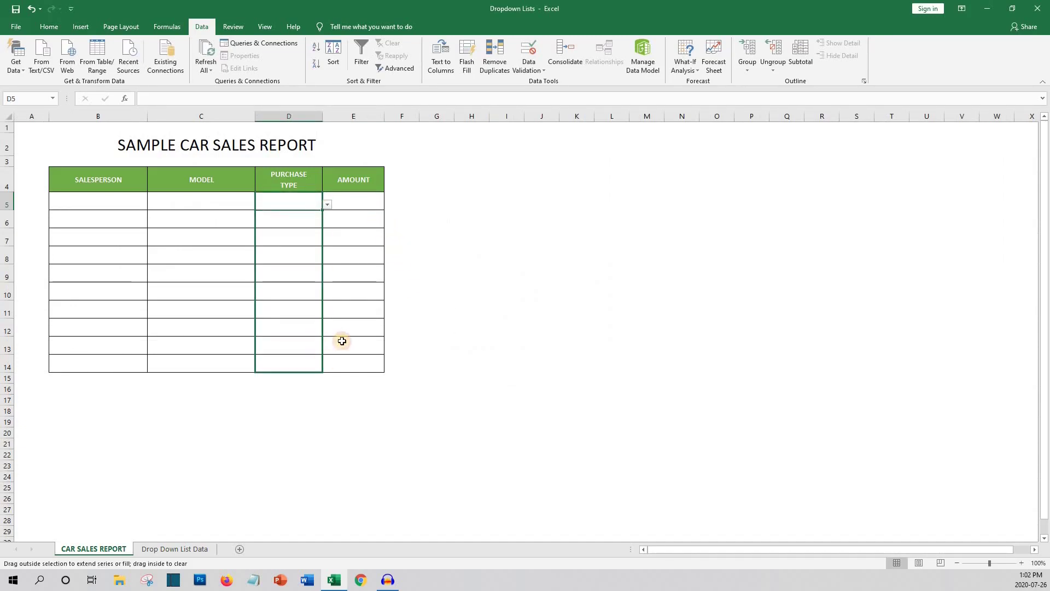
click(302, 234)
click(297, 267)
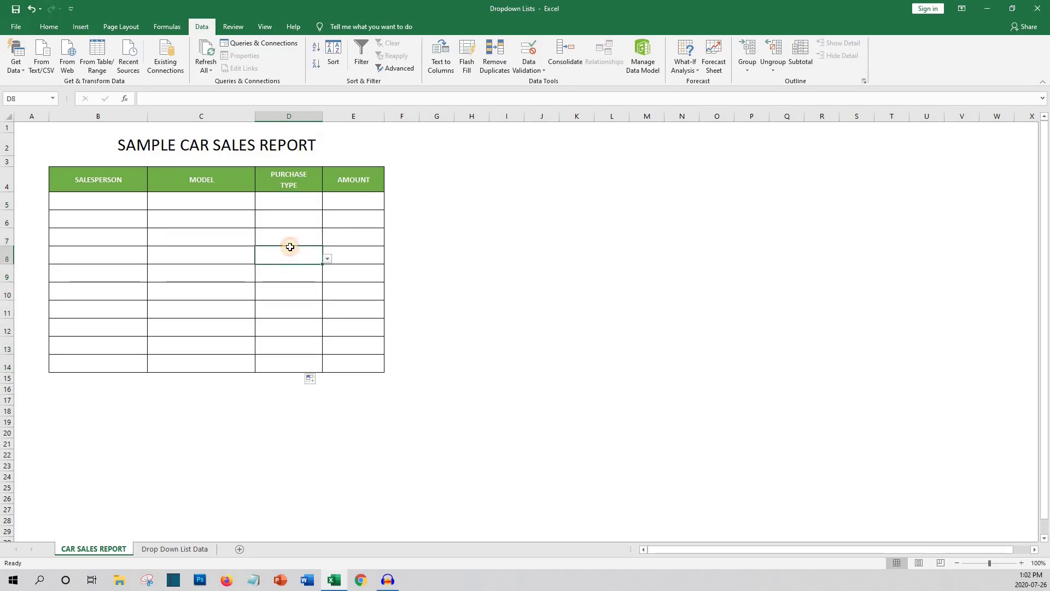
key(Up)
key(Up)
key(Up)
key(Up)
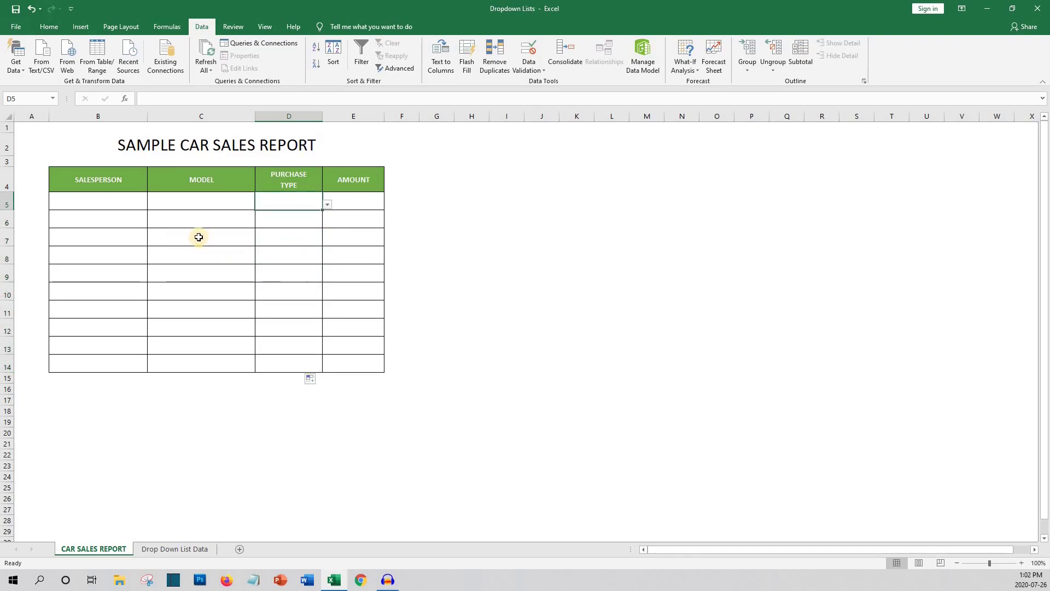
click(121, 201)
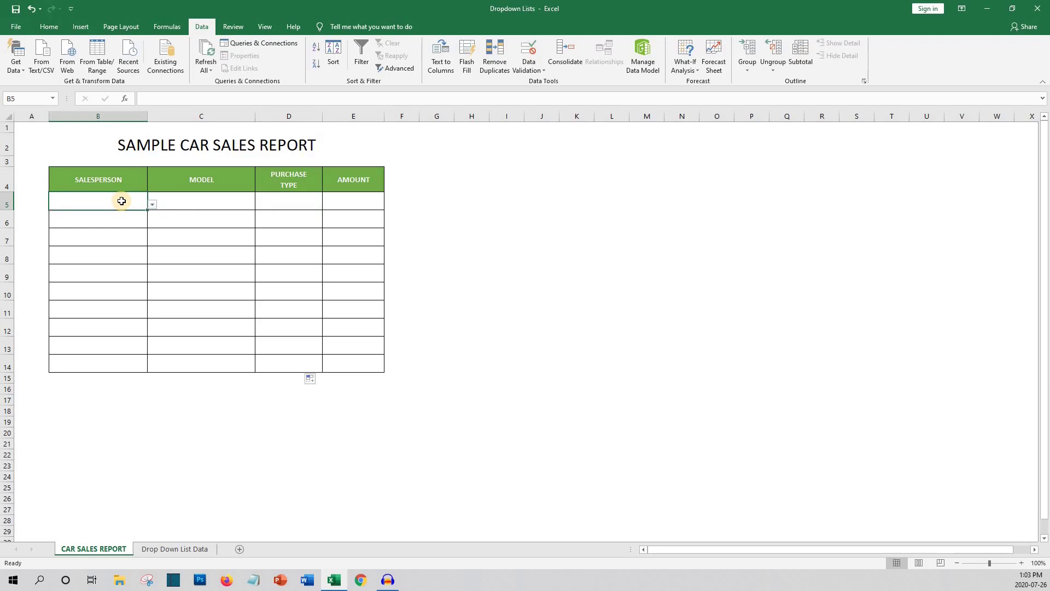
Pick a salesperson, Explorer and Cash Purchse from the row 5 drop-downs.
click(151, 204)
click(116, 221)
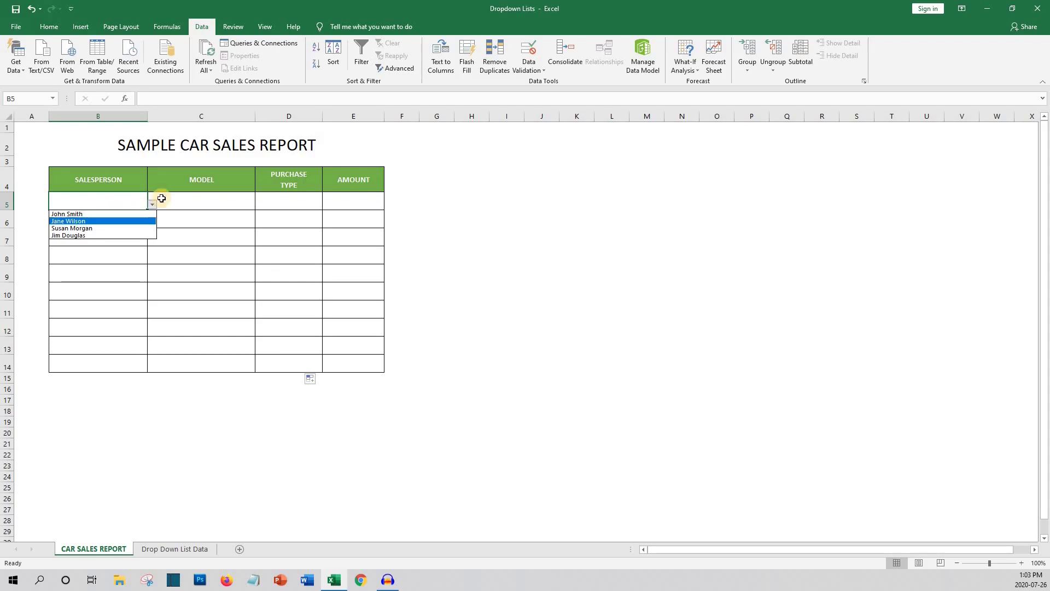
click(235, 200)
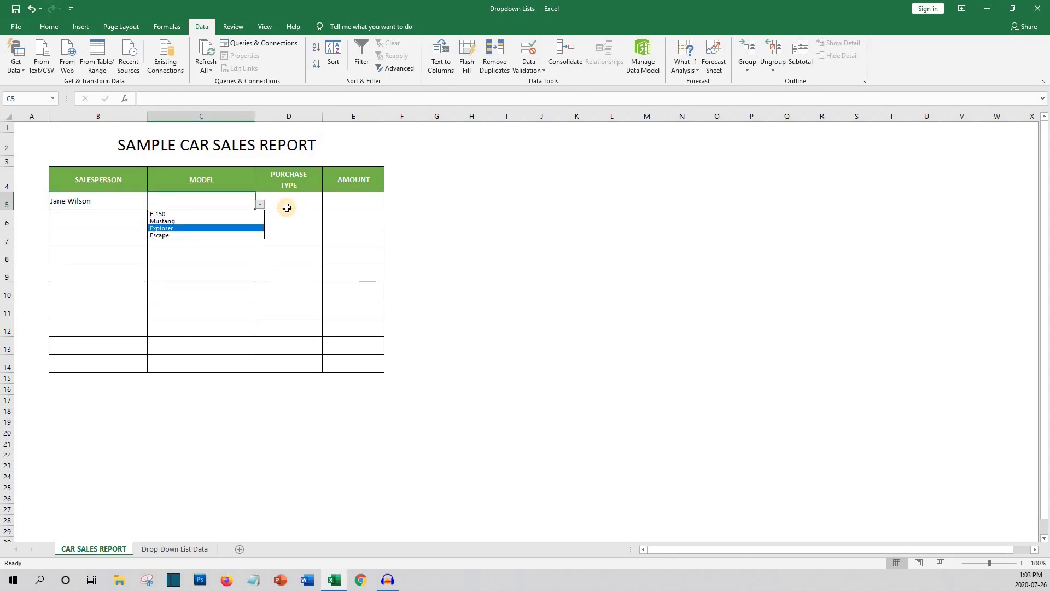
key(Return)
click(319, 207)
click(329, 207)
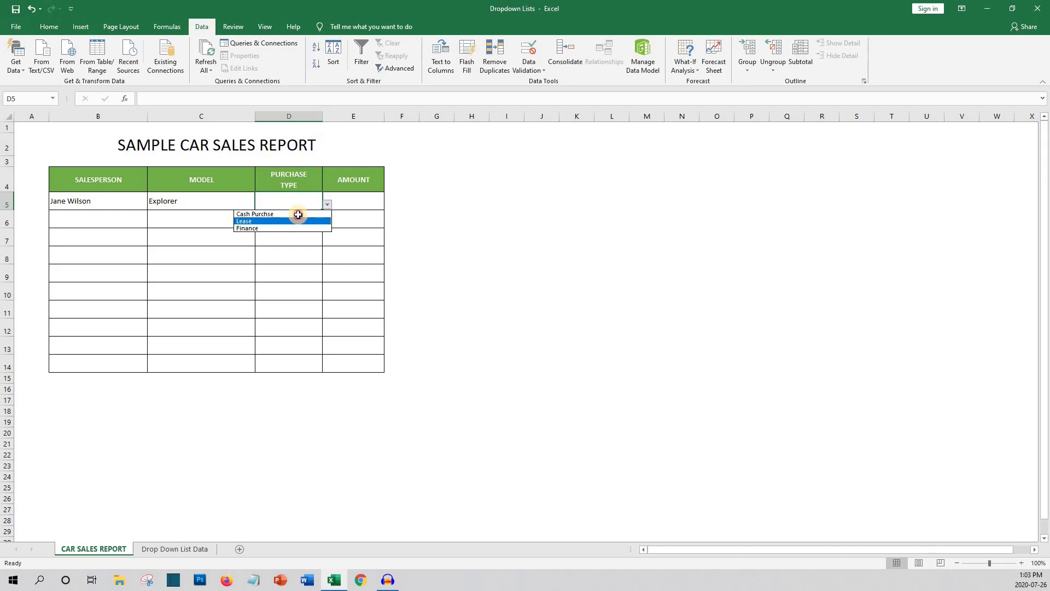
click(295, 213)
Enter the amount in E5 and format E5:E14 as dollar Accounting.
click(351, 204)
text(30000)
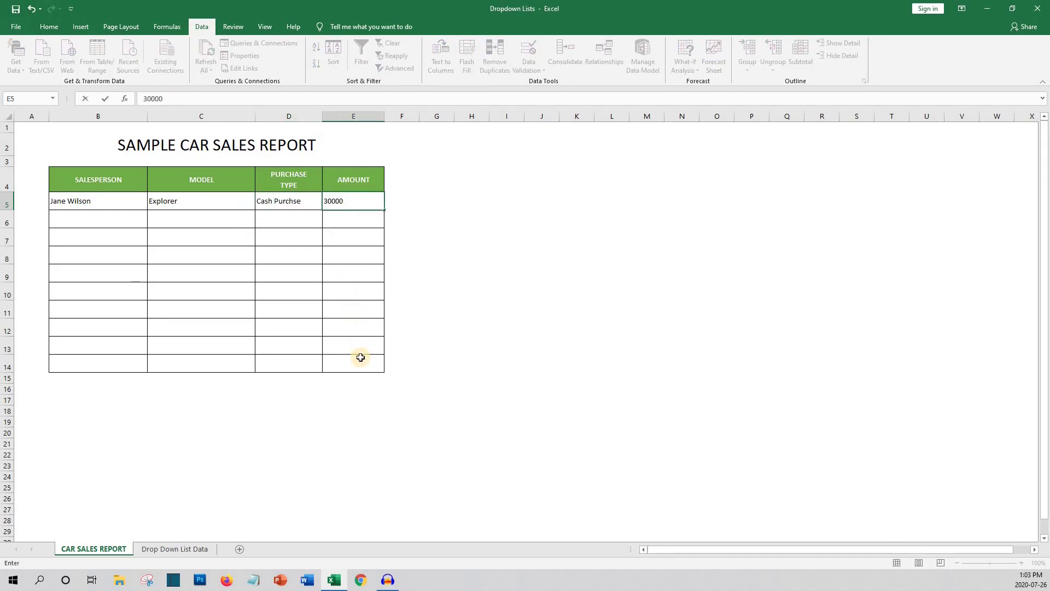
shift+click(359, 356)
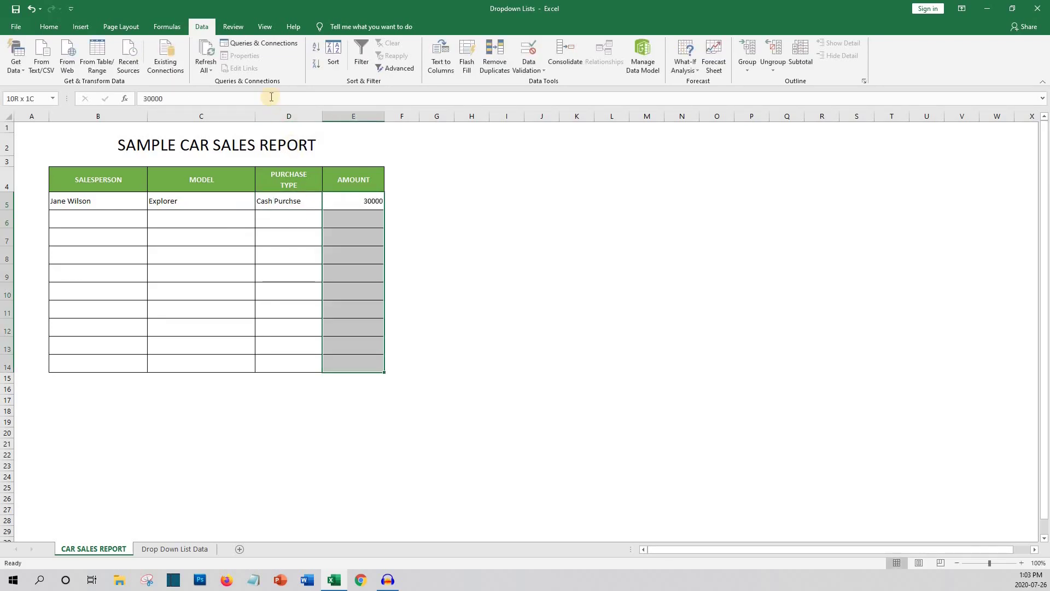
click(57, 26)
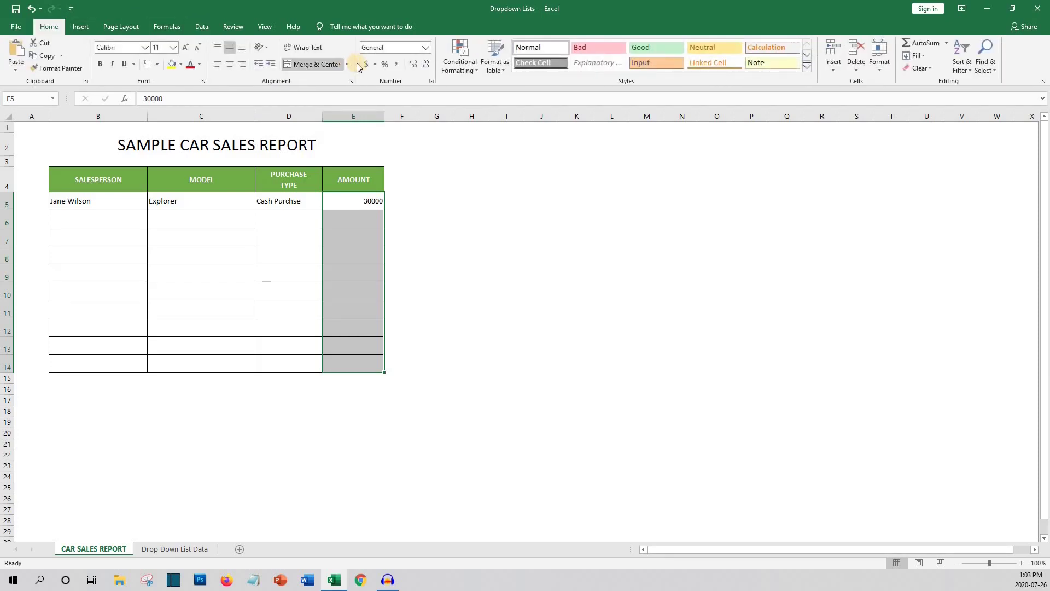
click(363, 64)
click(141, 219)
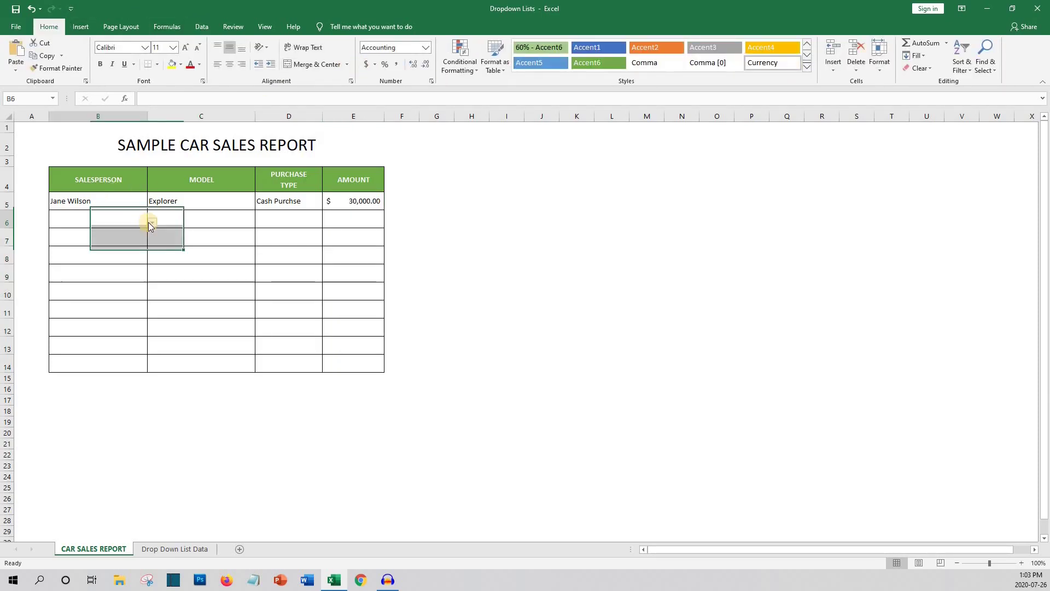
click(152, 223)
Fill row 6 with the second salesperson, Mustang, Lease and an amount of 35,000.
key(Return)
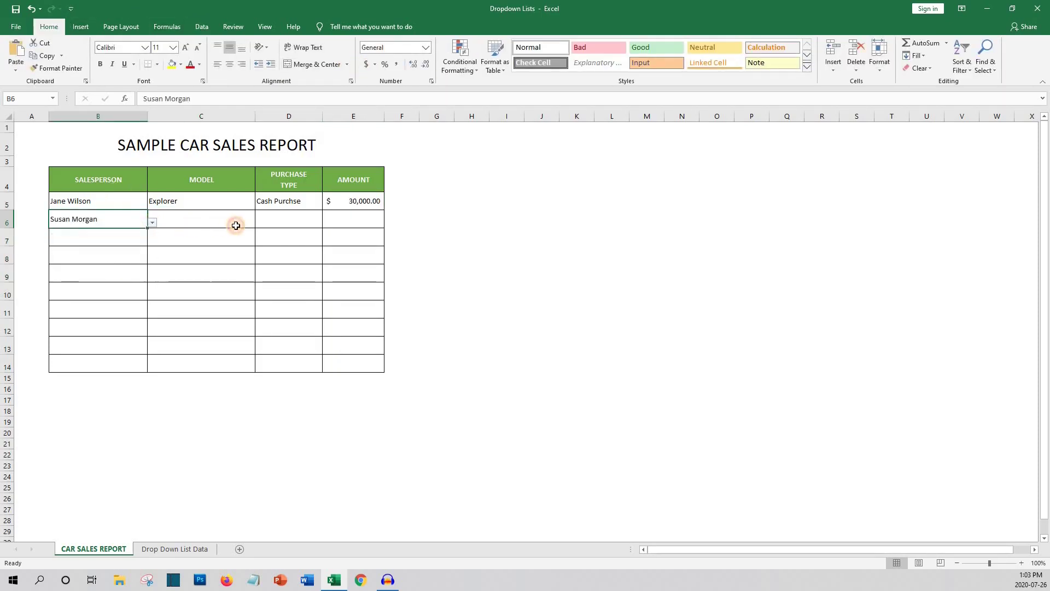
click(236, 225)
click(259, 223)
key(Return)
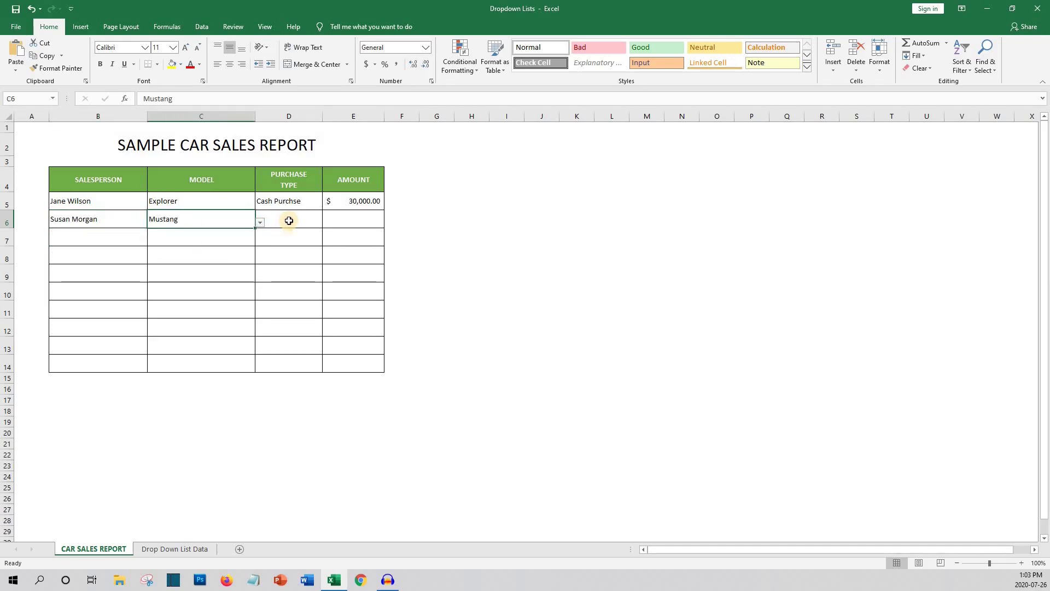
click(293, 221)
click(327, 222)
click(284, 239)
click(366, 223)
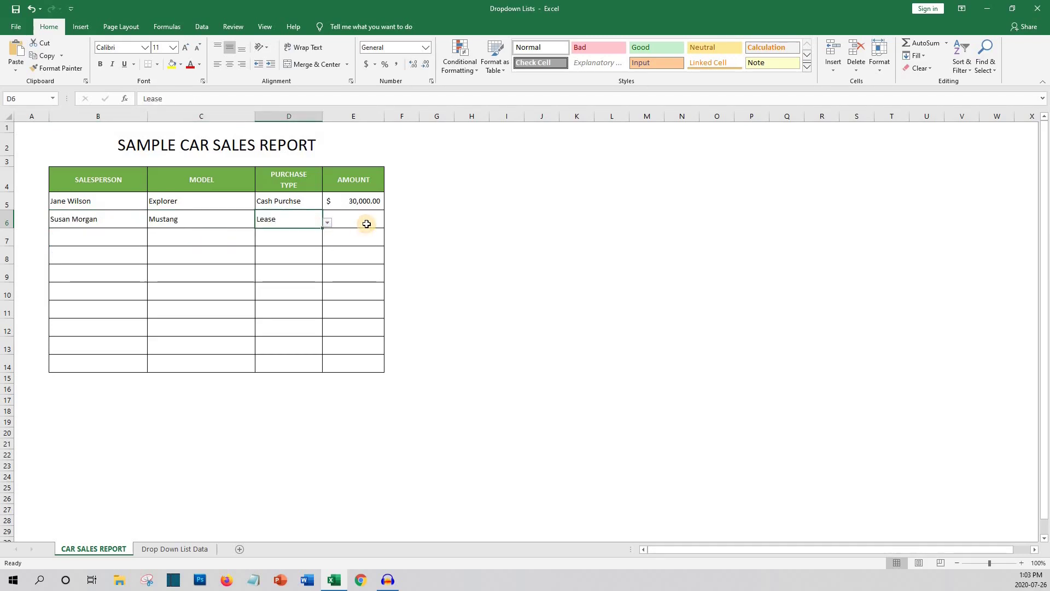
text(35,0)
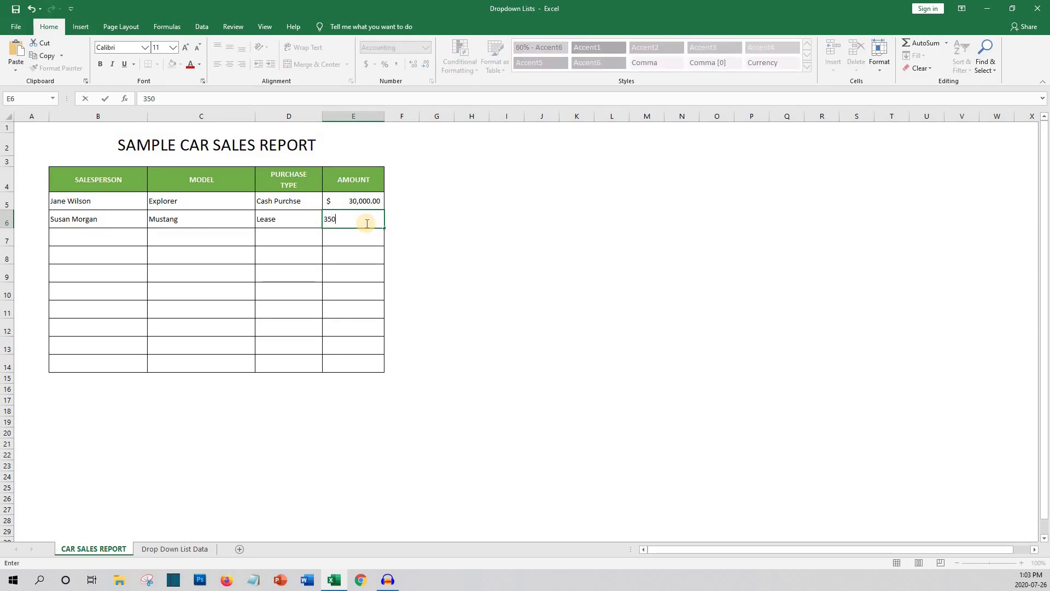
text(00)
key(Return)
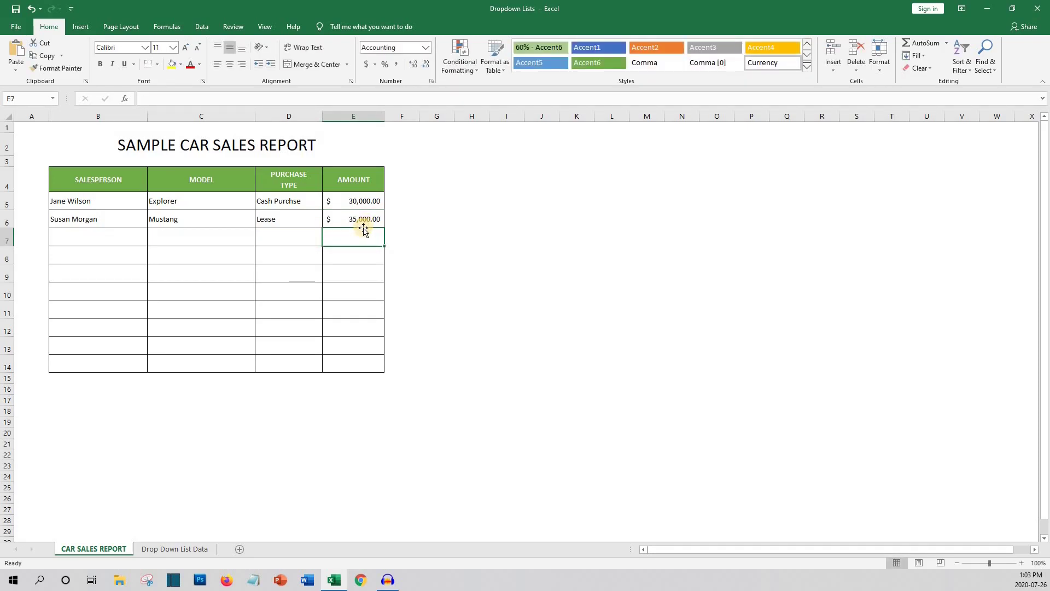